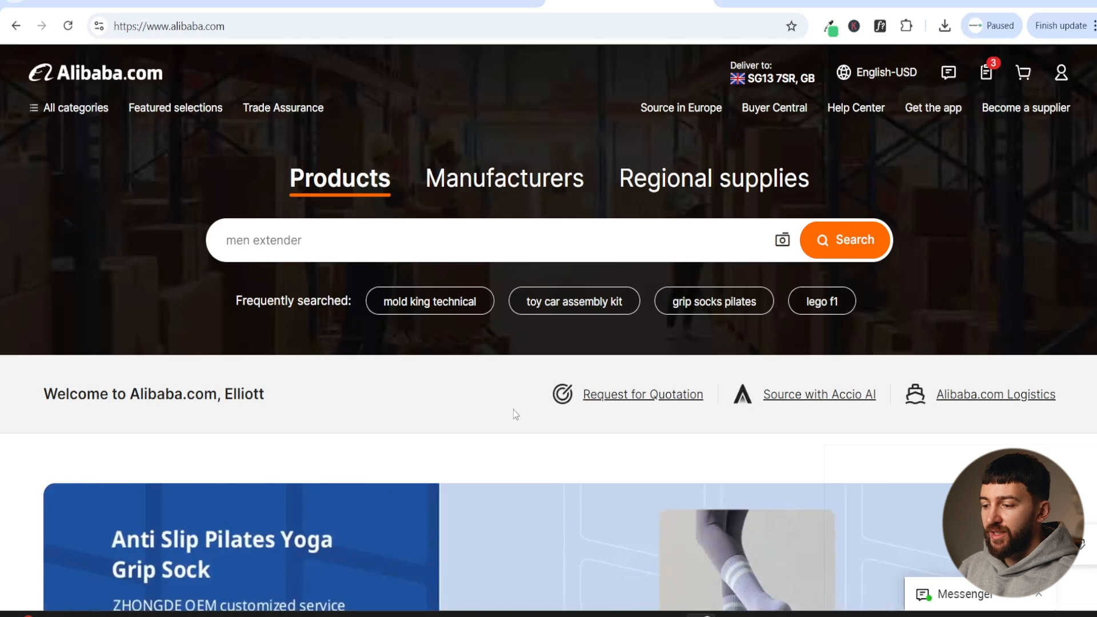
Step: Switch to the AutoDS site and look through its suppliers page for the marketplaces it supports, including Alibaba
{"action": "mouse_move", "coordinate": [82, 117]}
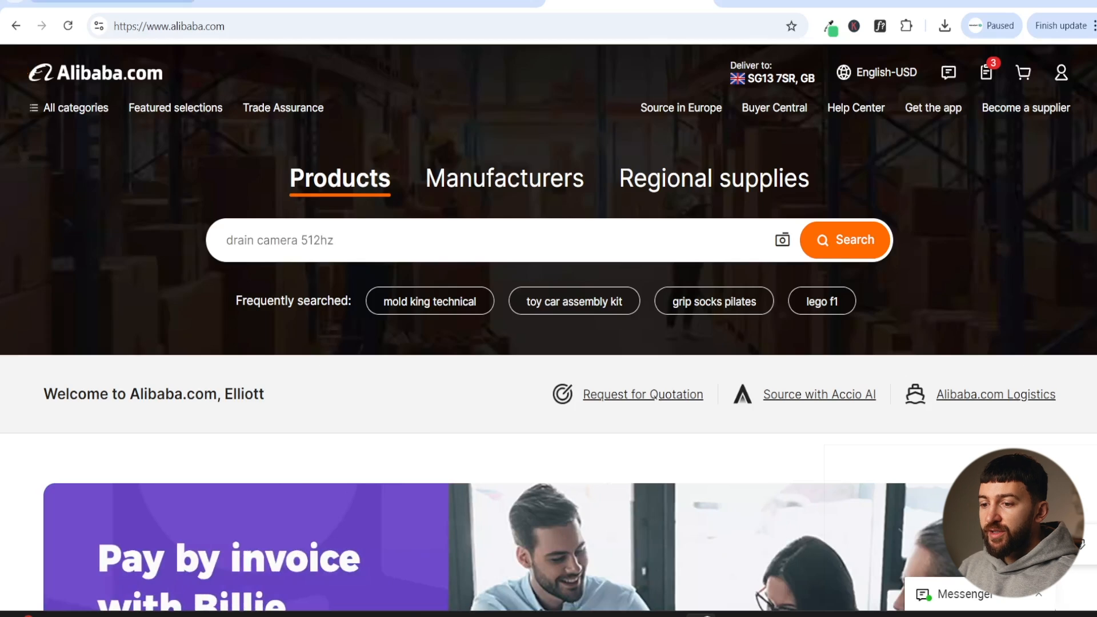
{"action": "left_click", "coordinate": [109, 2]}
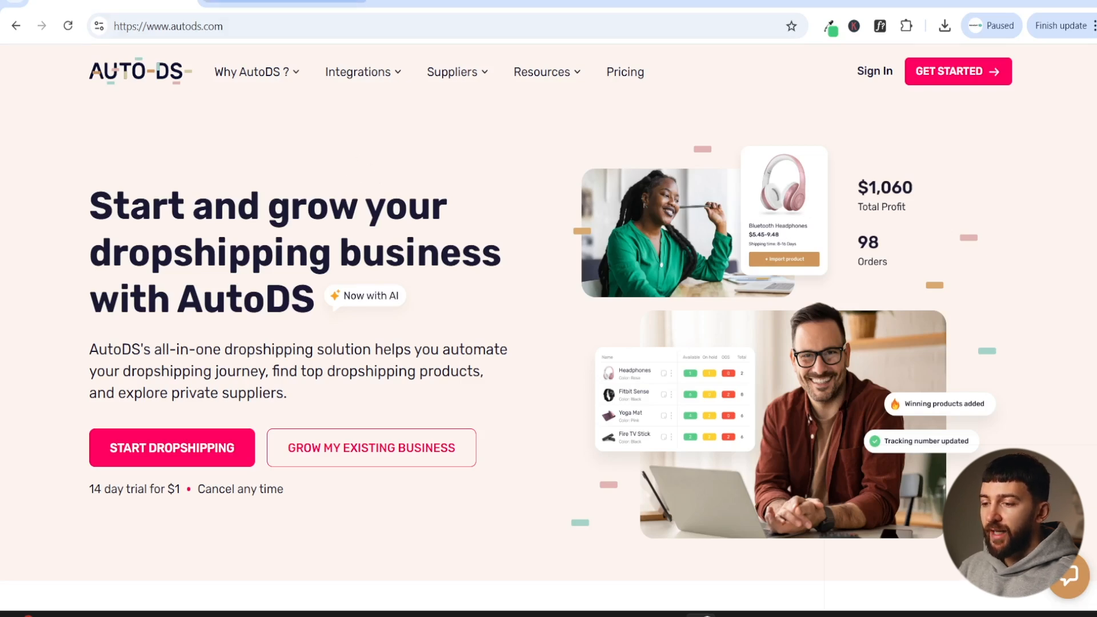
{"action": "left_click", "coordinate": [308, 3]}
{"action": "scroll", "coordinate": [400, 205], "scroll_direction": "down", "scroll_amount": 20}
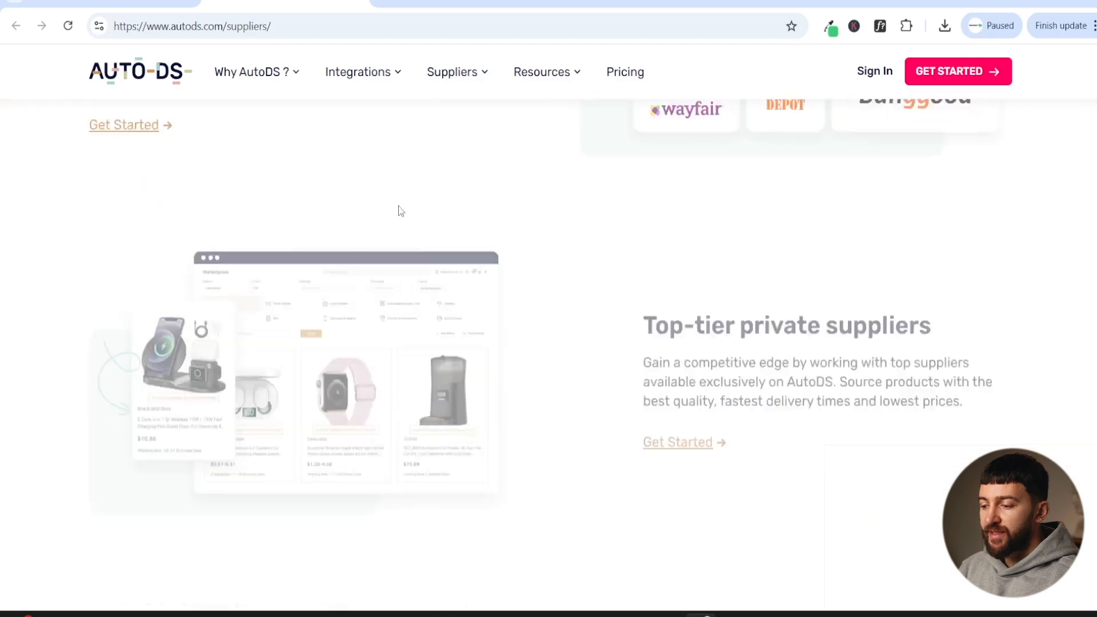
{"action": "scroll", "coordinate": [400, 211], "scroll_direction": "down", "scroll_amount": 2}
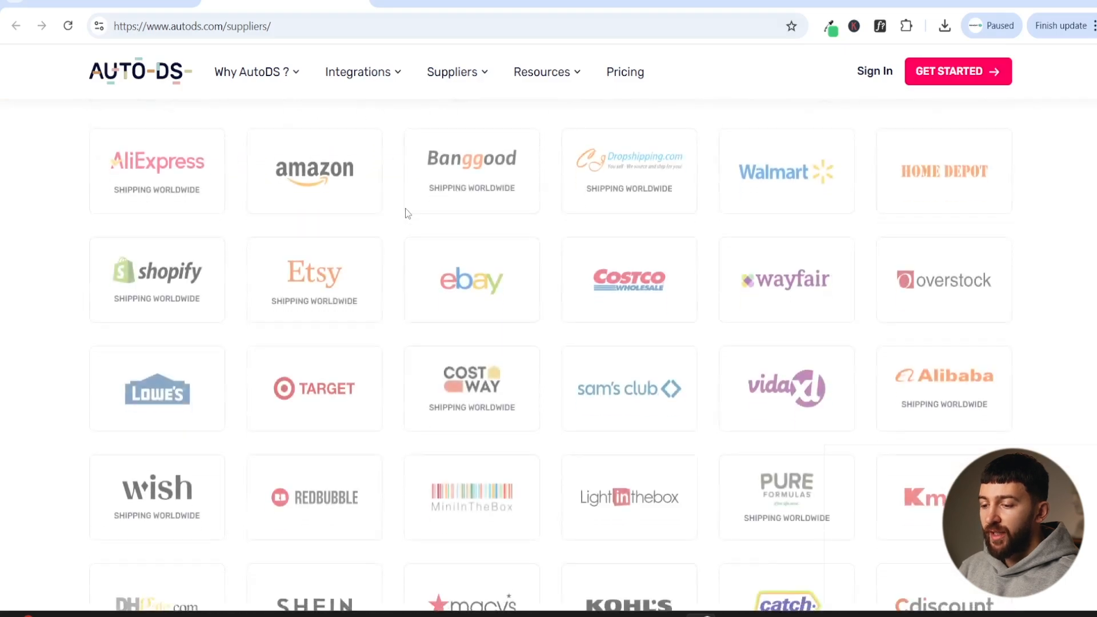
{"action": "scroll", "coordinate": [311, 172], "scroll_direction": "up", "scroll_amount": 3}
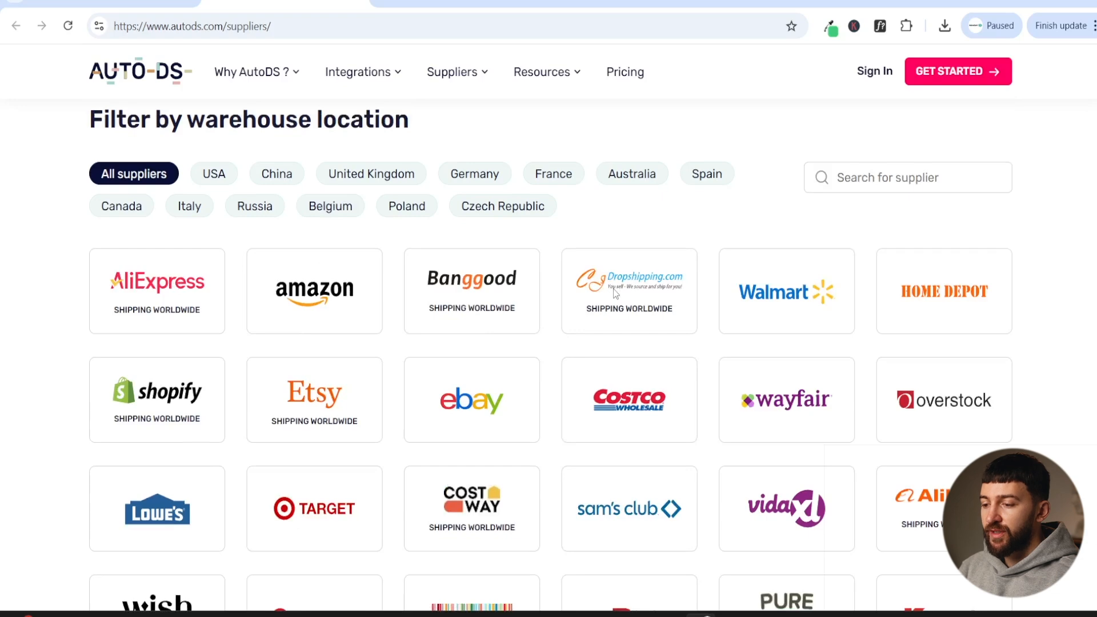
{"action": "scroll", "coordinate": [614, 289], "scroll_direction": "down", "scroll_amount": 2}
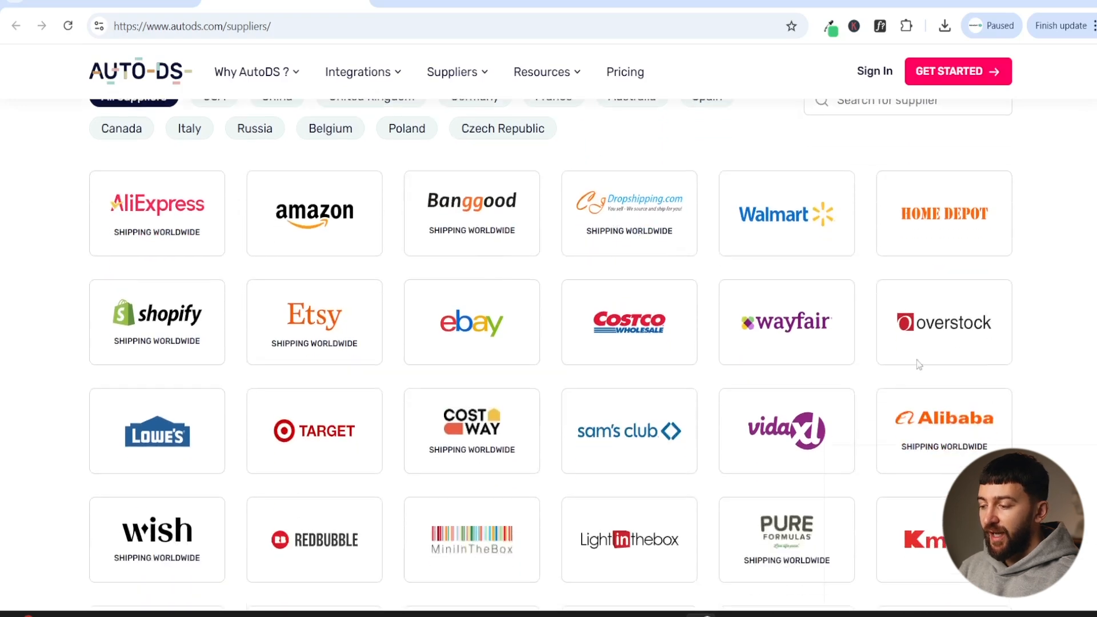
{"action": "scroll", "coordinate": [926, 423], "scroll_direction": "up", "scroll_amount": 2}
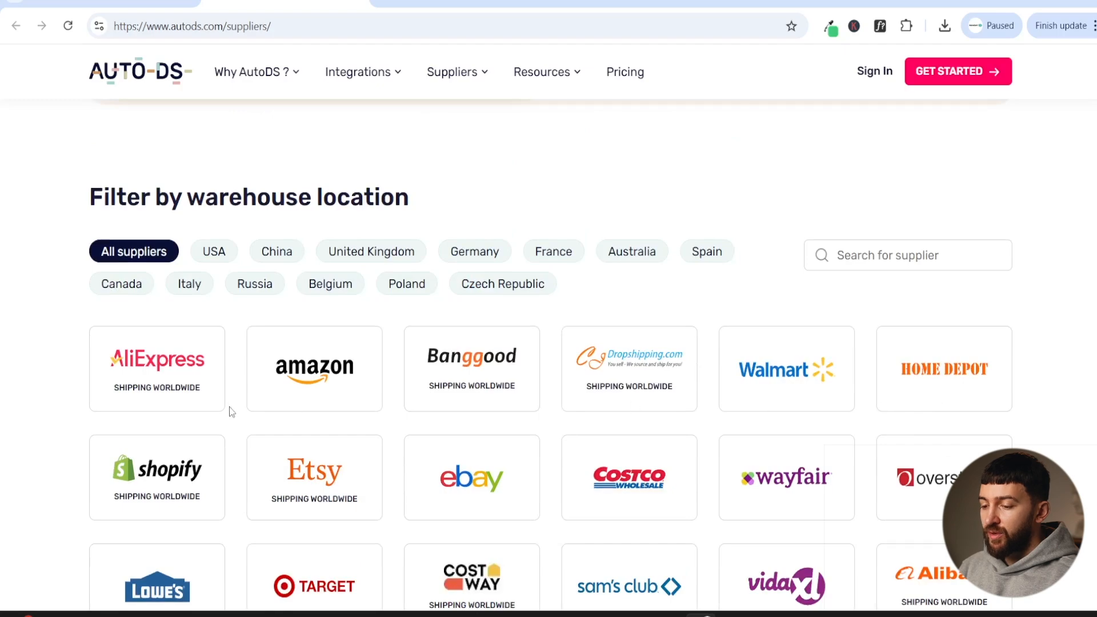
{"action": "scroll", "coordinate": [829, 397], "scroll_direction": "up", "scroll_amount": 20}
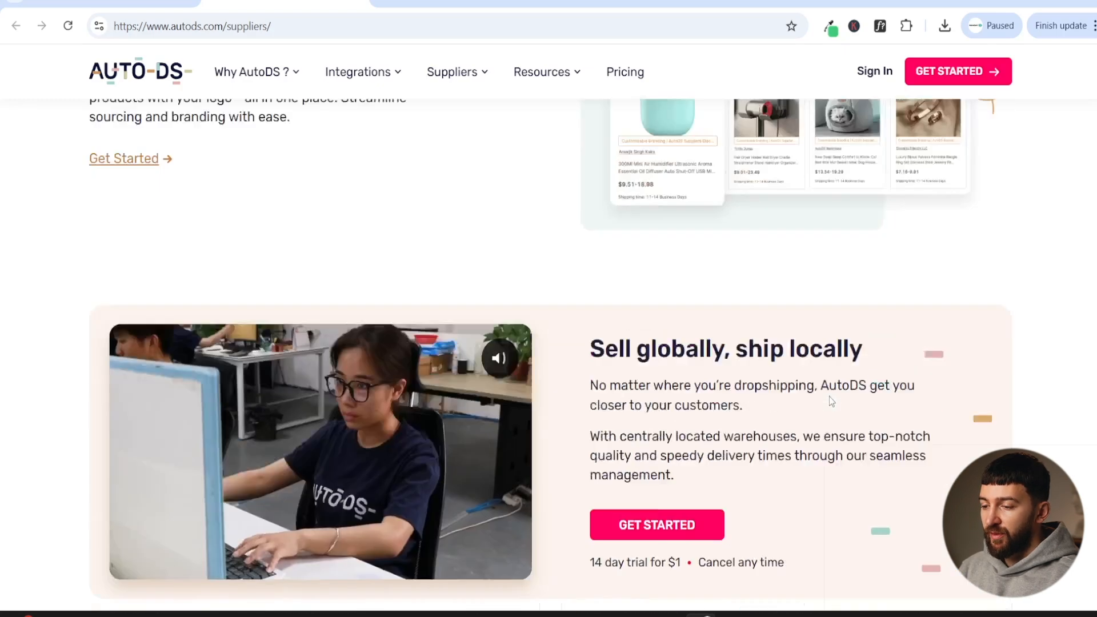
Step: Sign in to AutoDS from its pricing page and start adding a store of the Shopify type
{"action": "left_click", "coordinate": [457, 2]}
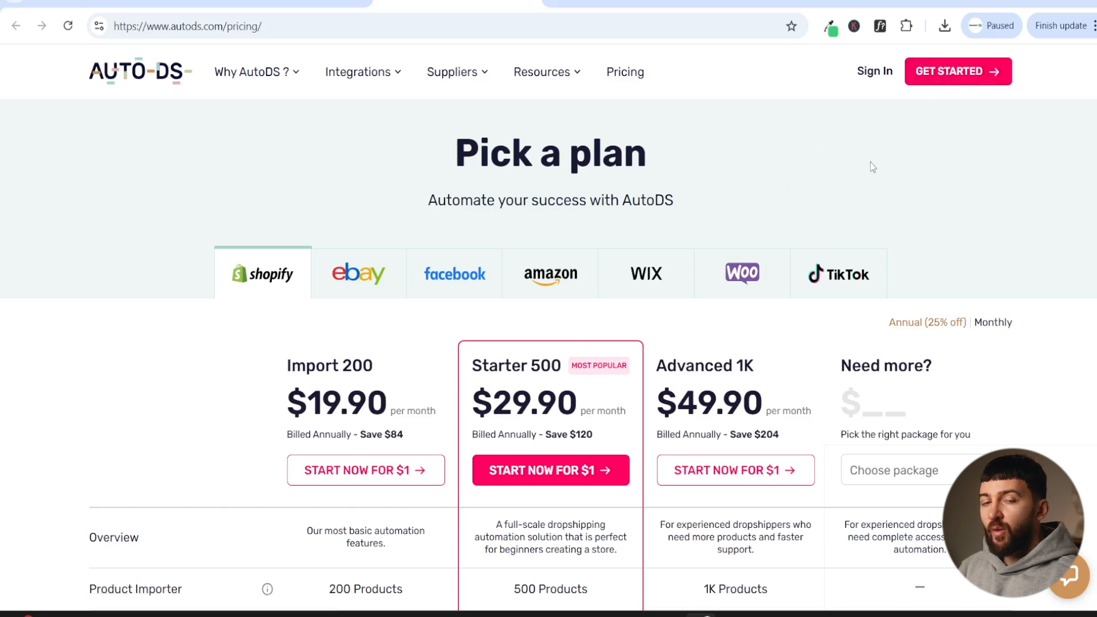
{"action": "left_click", "coordinate": [883, 78]}
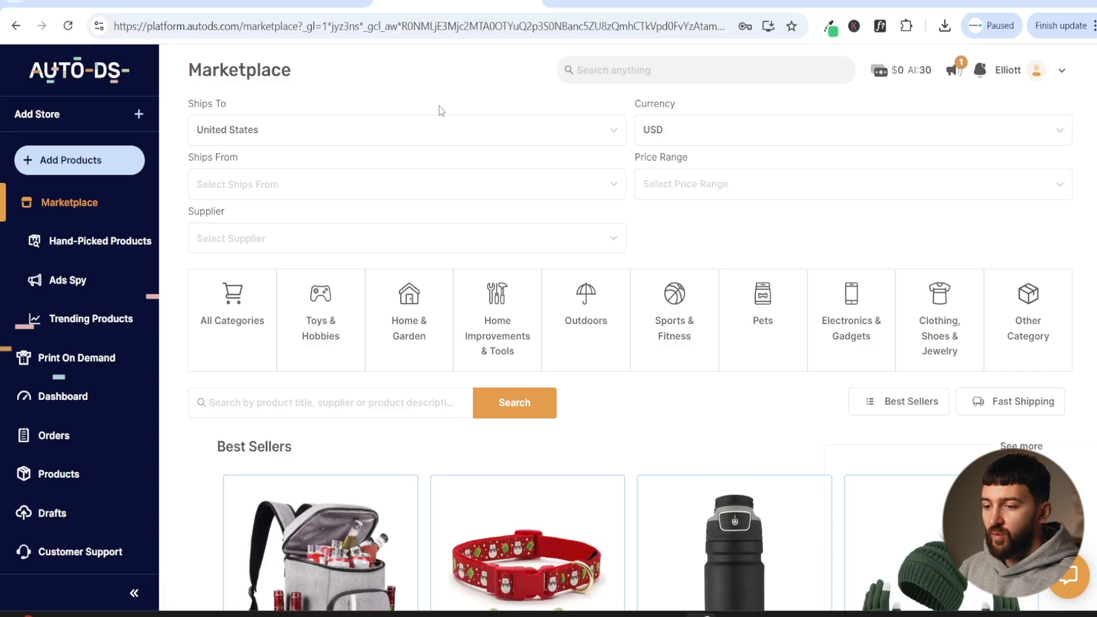
{"action": "left_click", "coordinate": [86, 118]}
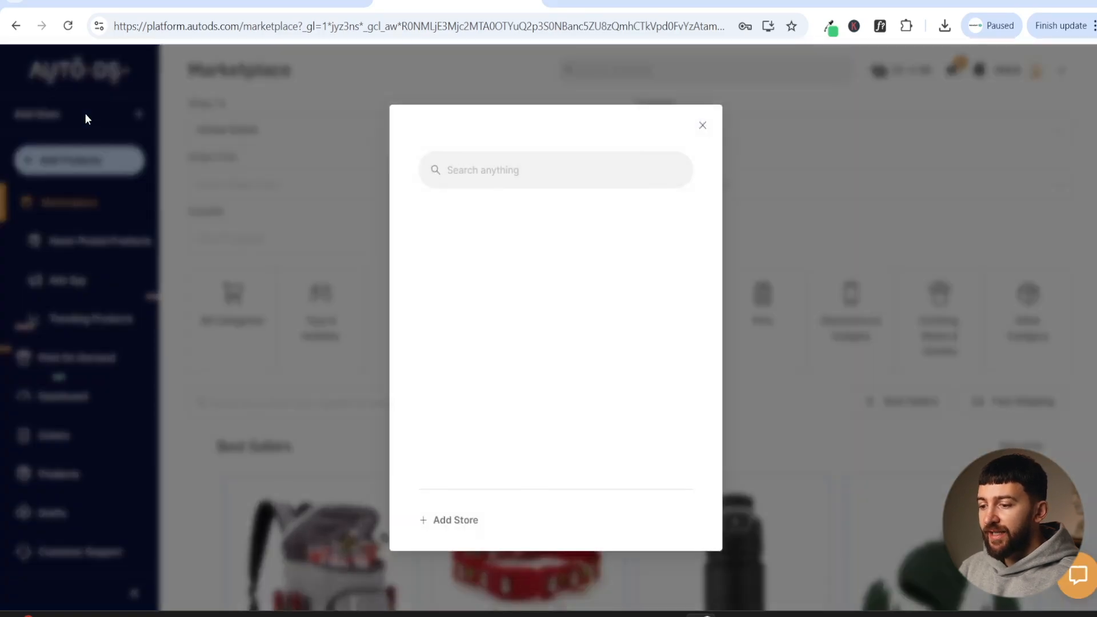
{"action": "left_click", "coordinate": [453, 522]}
{"action": "left_click", "coordinate": [458, 248]}
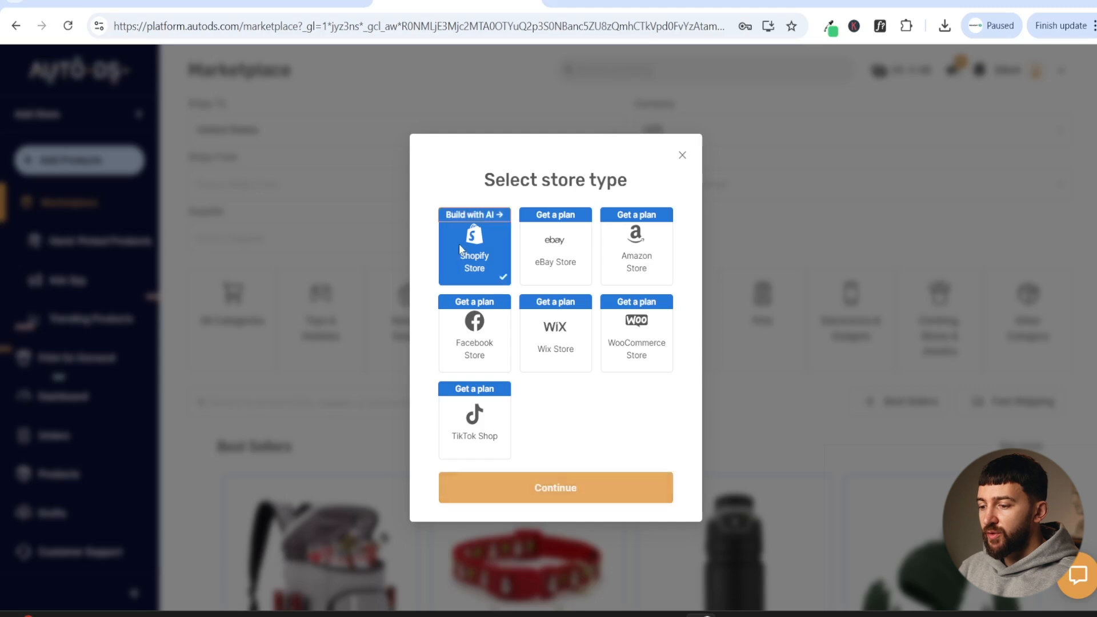
{"action": "left_click", "coordinate": [579, 487]}
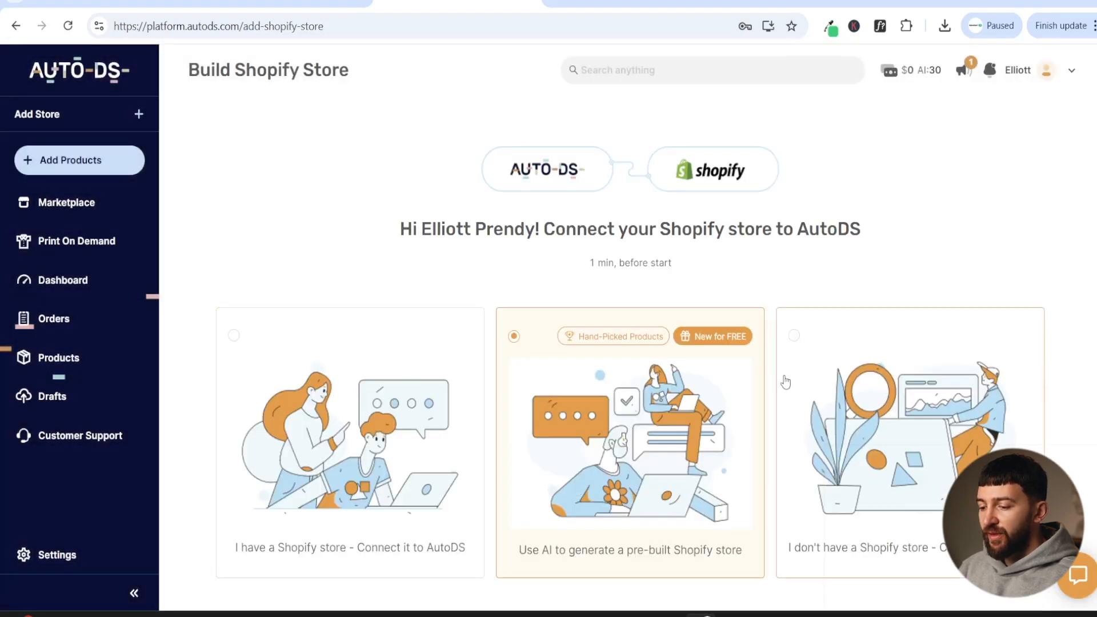
Step: Choose to connect an existing Shopify store to AutoDS and install the AutoDS app on that store
{"action": "scroll", "coordinate": [785, 381], "scroll_direction": "down", "scroll_amount": 2}
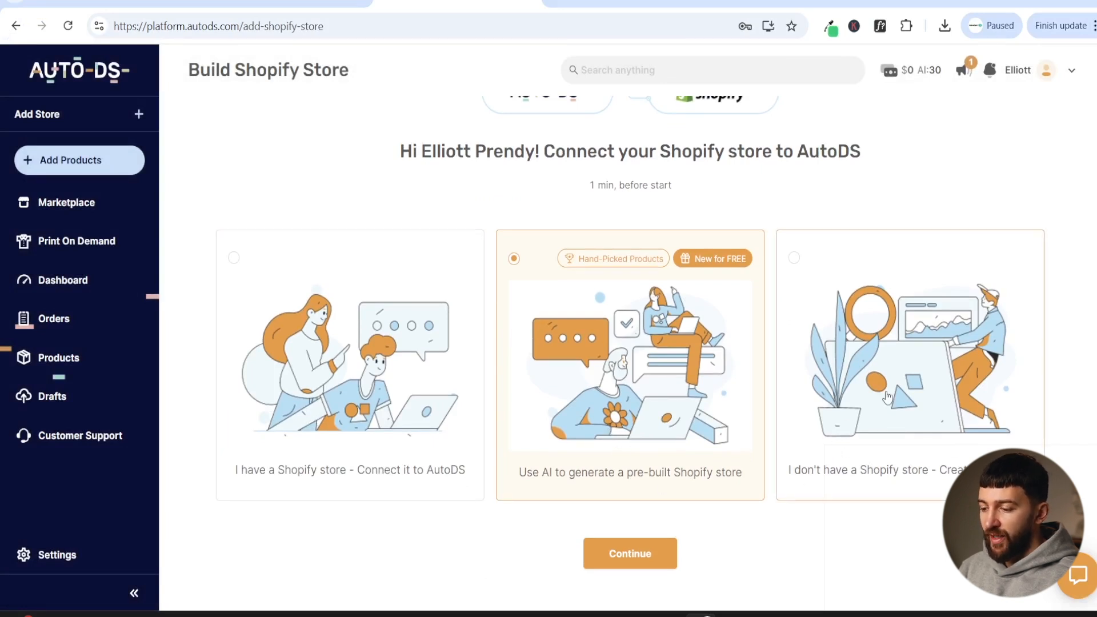
{"action": "left_click", "coordinate": [404, 359]}
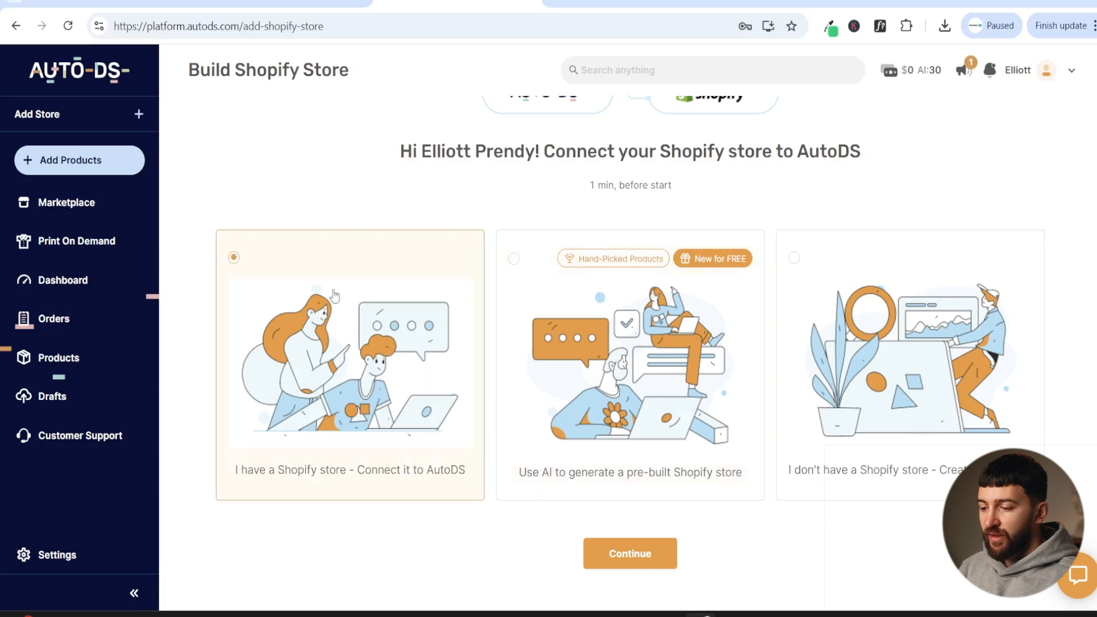
{"action": "left_click", "coordinate": [641, 559]}
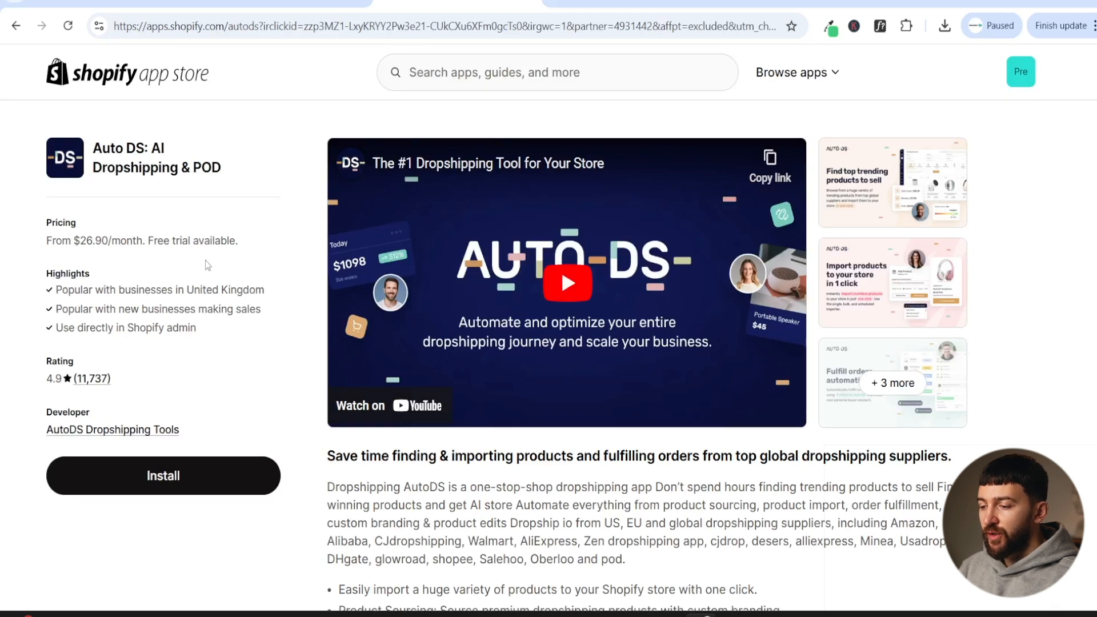
{"action": "left_click", "coordinate": [190, 477]}
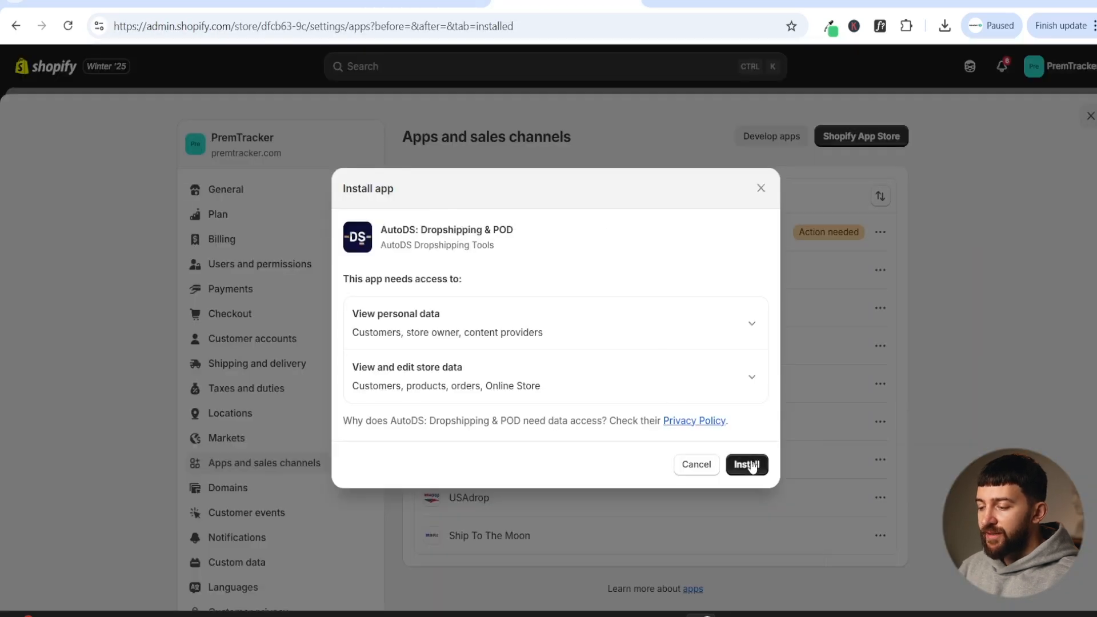
{"action": "left_click", "coordinate": [748, 463]}
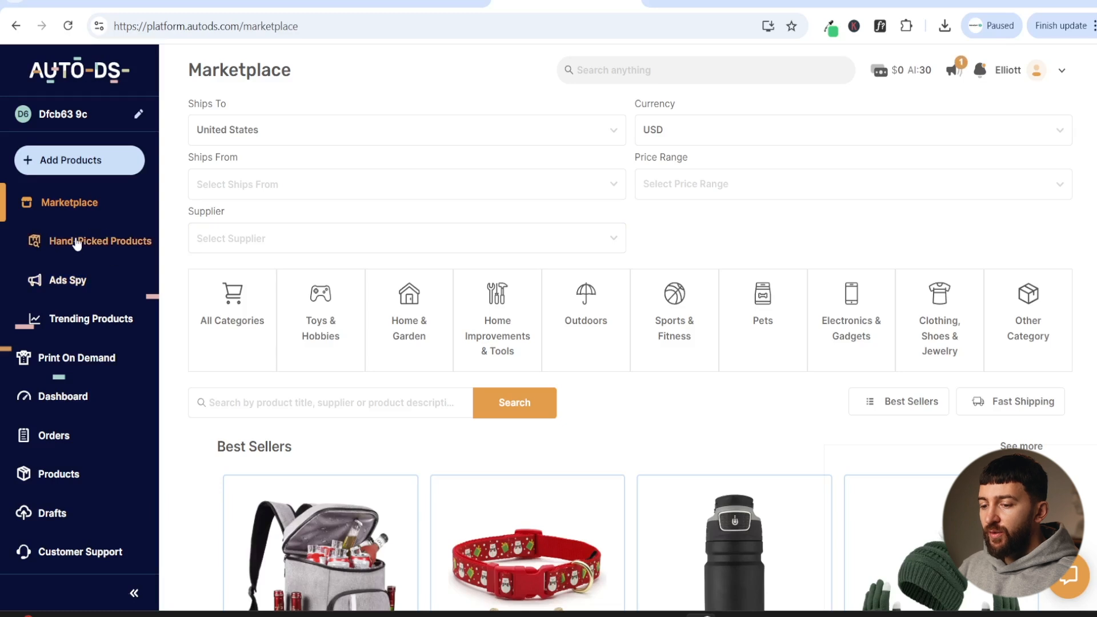
Step: Add Alibaba with the China warehouse as a supplier for the connected store in the supplier settings
{"action": "scroll", "coordinate": [77, 241], "scroll_direction": "down", "scroll_amount": 1}
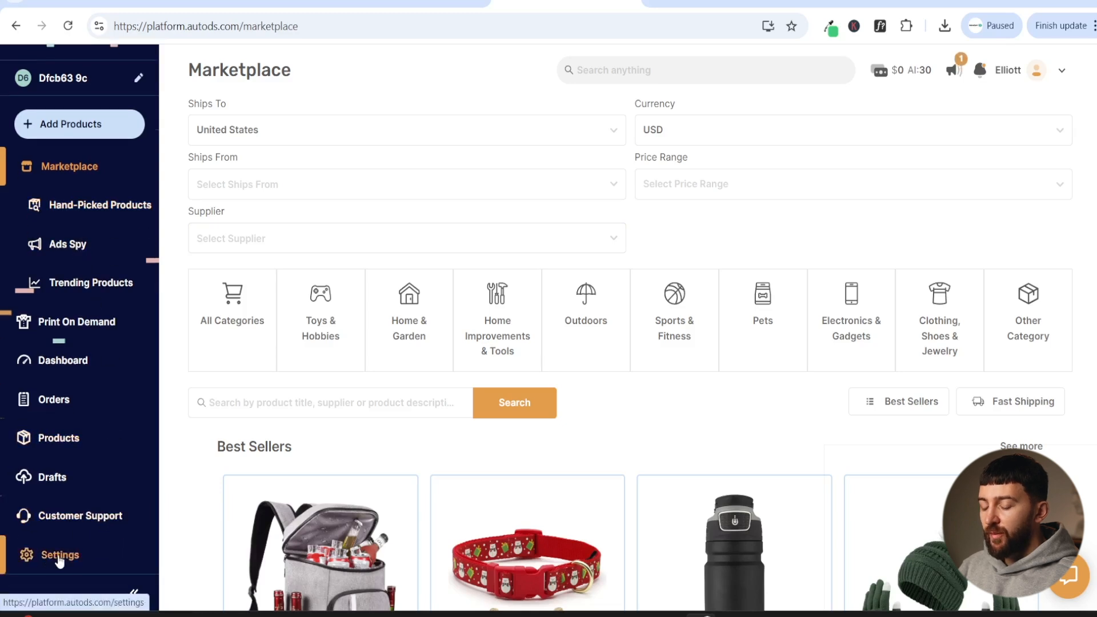
{"action": "left_click", "coordinate": [64, 557]}
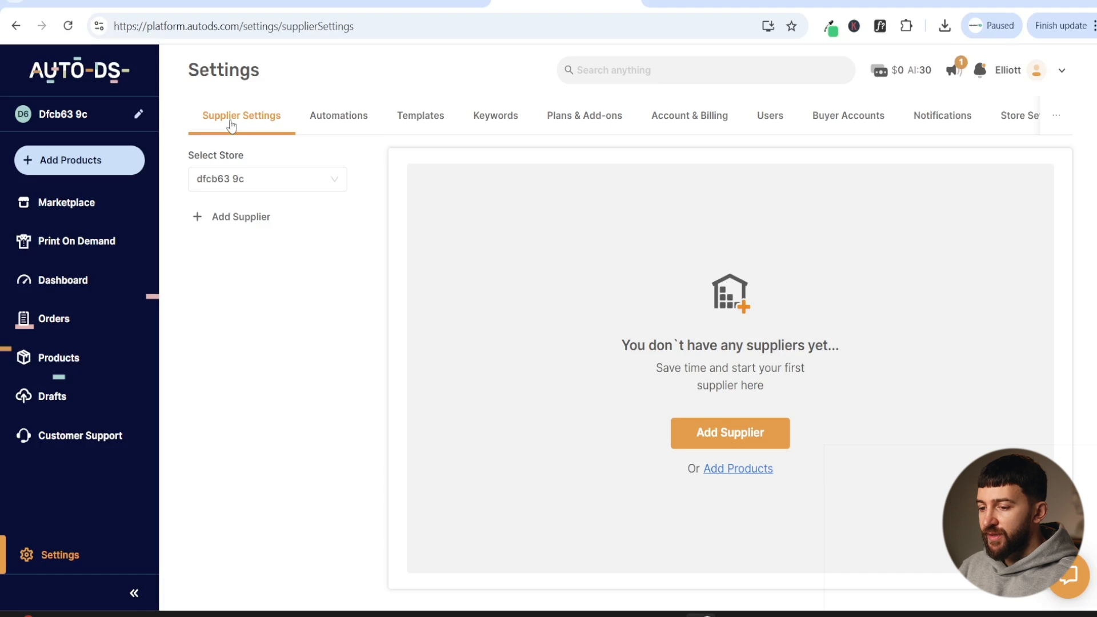
{"action": "left_click", "coordinate": [227, 218]}
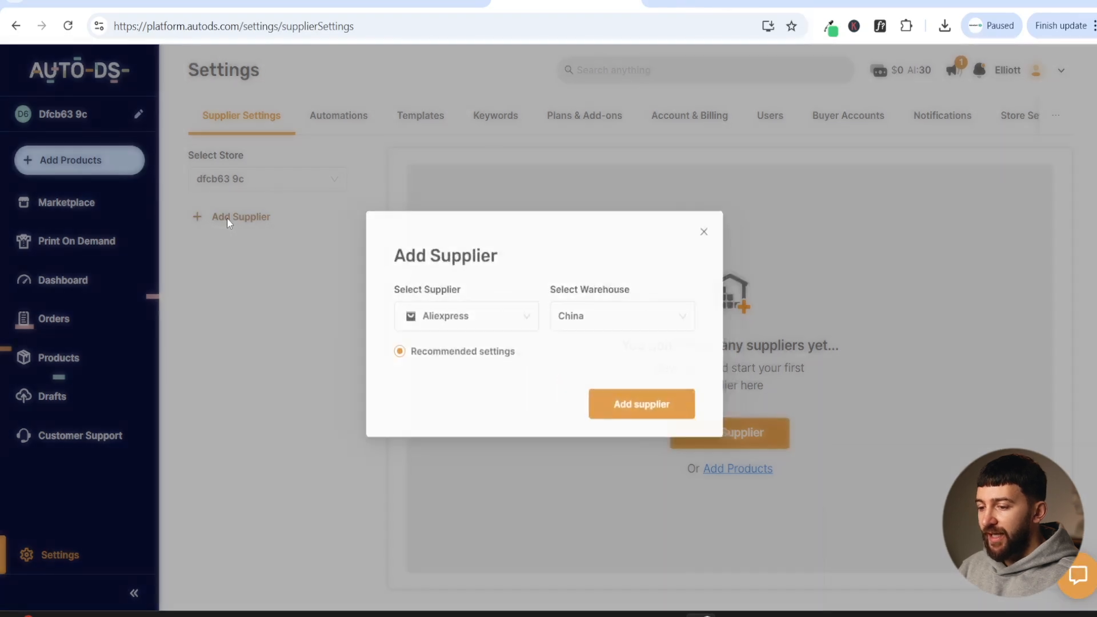
{"action": "left_click", "coordinate": [491, 318]}
{"action": "scroll", "coordinate": [492, 393], "scroll_direction": "down", "scroll_amount": 3}
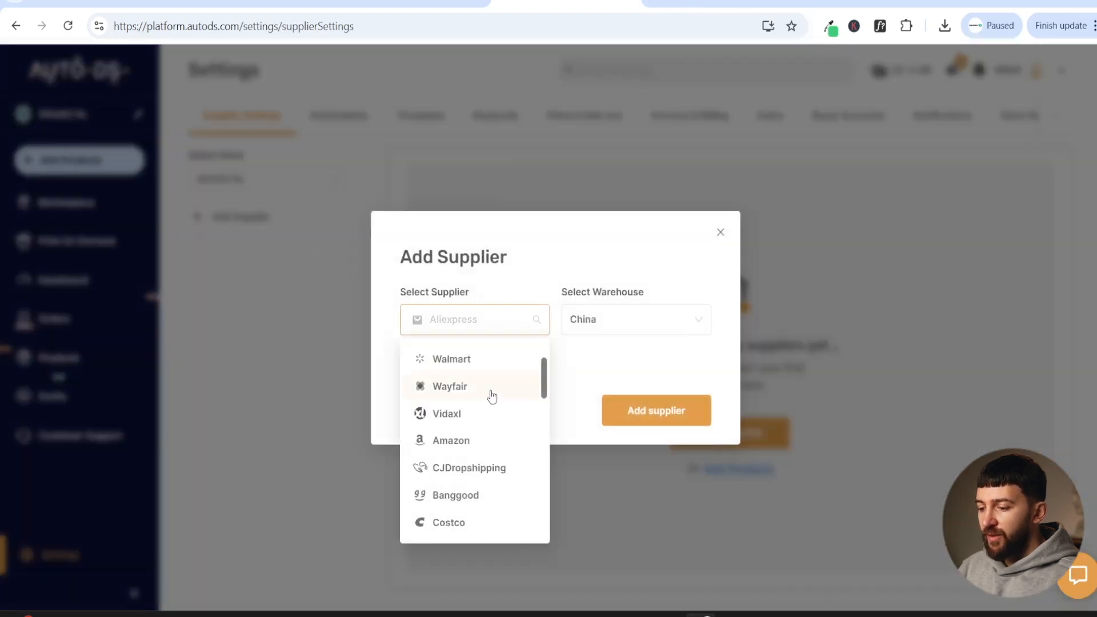
{"action": "scroll", "coordinate": [494, 399], "scroll_direction": "down", "scroll_amount": 3}
{"action": "left_click", "coordinate": [458, 459]}
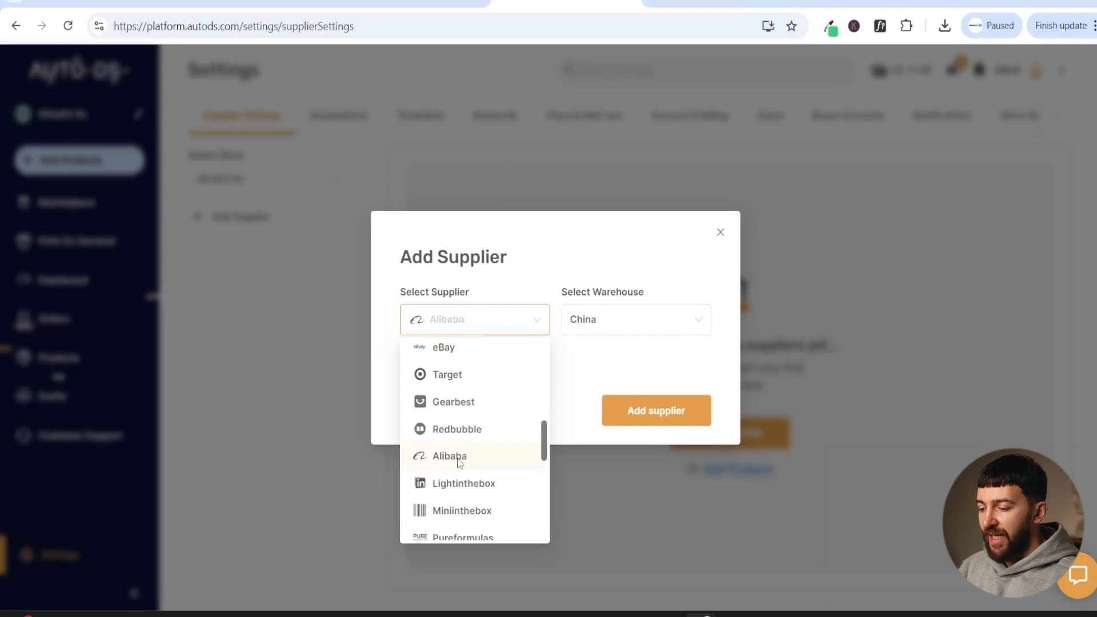
{"action": "left_click", "coordinate": [656, 409]}
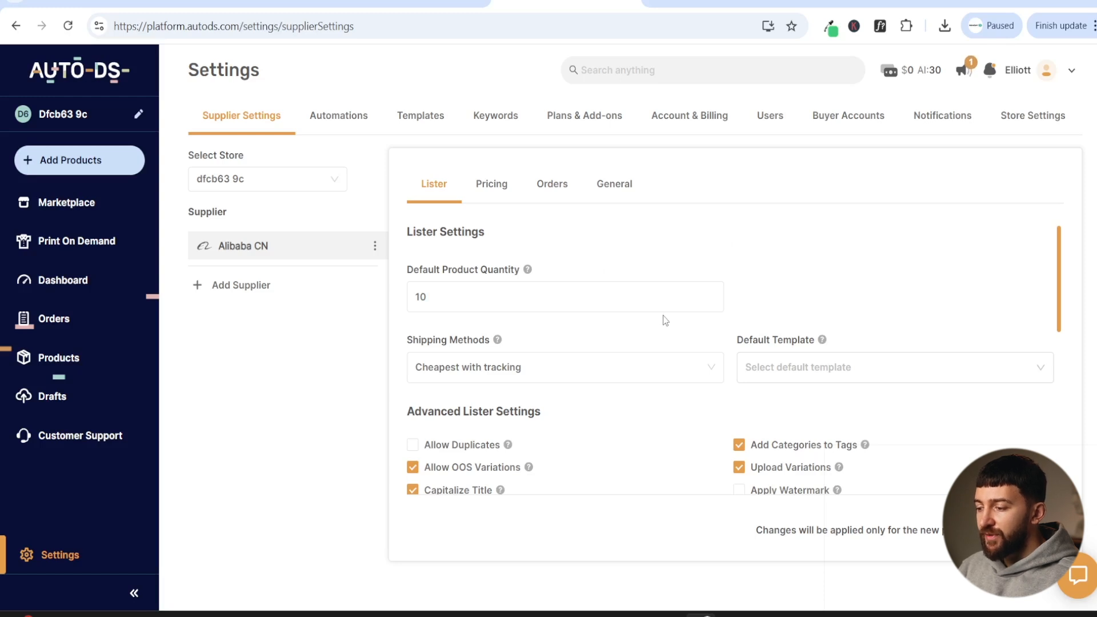
Step: Enable Stock Monitoring and Price Monitoring in the Alibaba supplier's lister settings
{"action": "scroll", "coordinate": [665, 320], "scroll_direction": "down", "scroll_amount": 4}
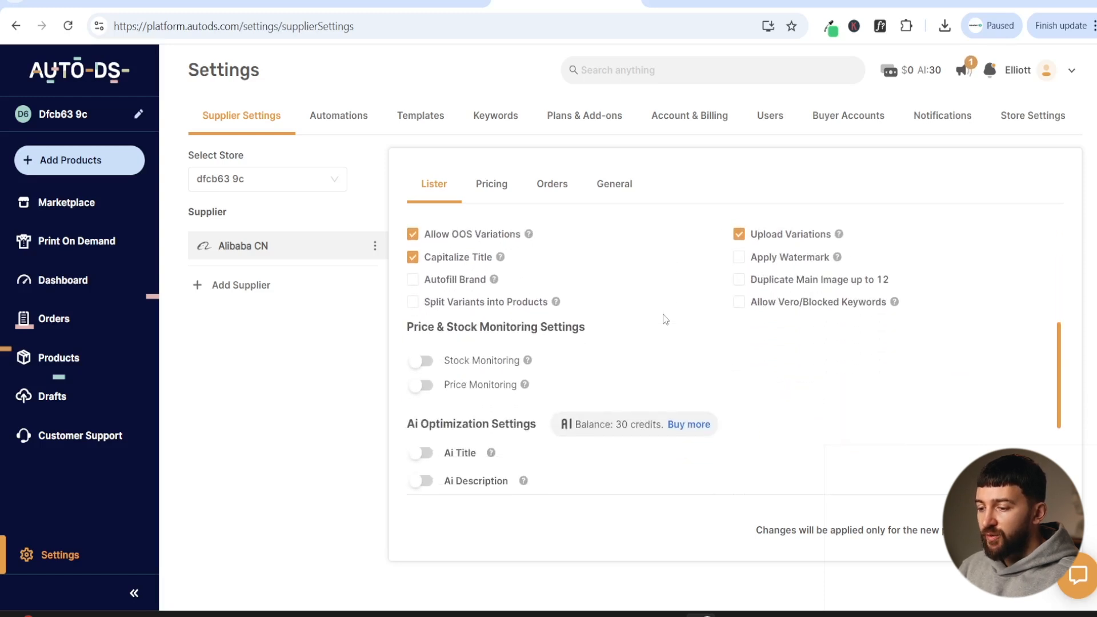
{"action": "left_click", "coordinate": [423, 361]}
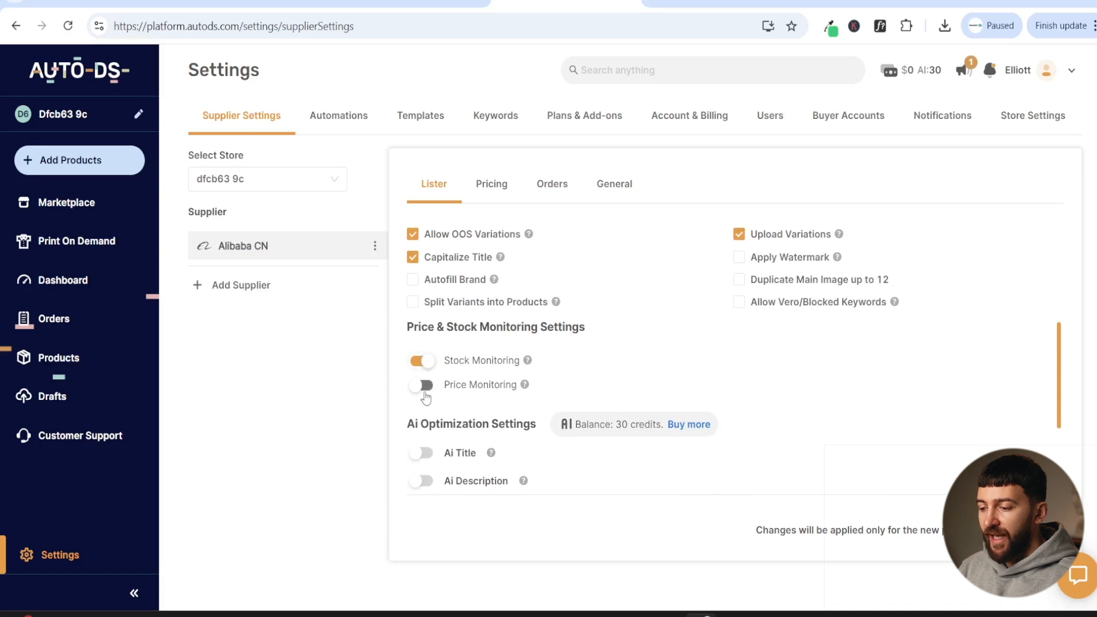
{"action": "left_click", "coordinate": [422, 393]}
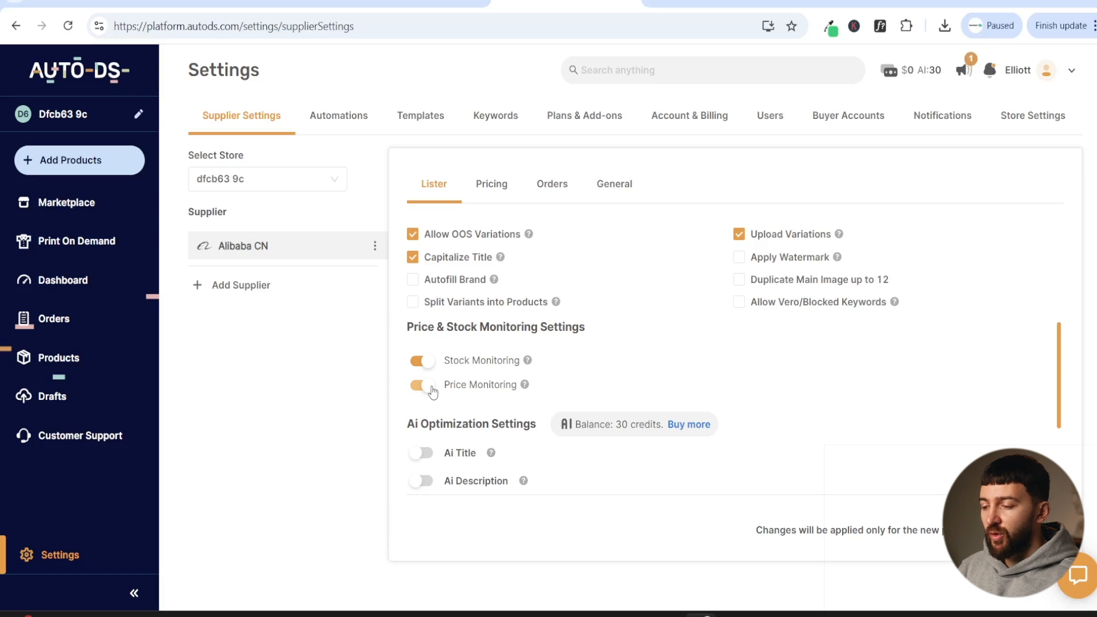
Step: Review the Alibaba supplier's profit settings, including the fees, additional profit and default automation options
{"action": "scroll", "coordinate": [563, 235], "scroll_direction": "up", "scroll_amount": 4}
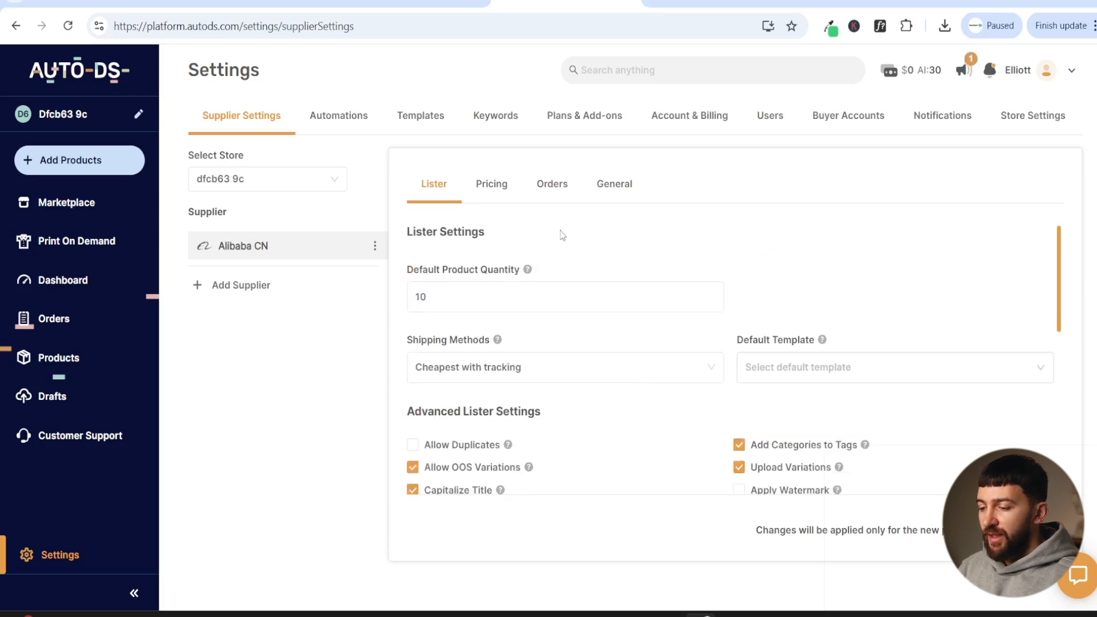
{"action": "left_click", "coordinate": [496, 190]}
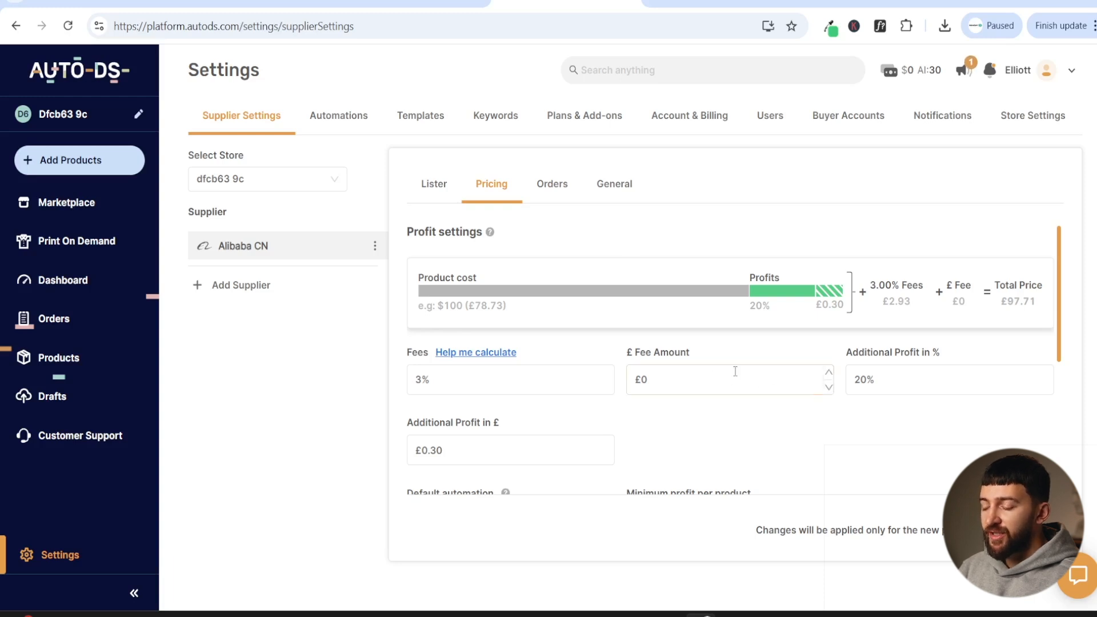
{"action": "scroll", "coordinate": [757, 372], "scroll_direction": "down", "scroll_amount": 4}
{"action": "scroll", "coordinate": [759, 370], "scroll_direction": "up", "scroll_amount": 4}
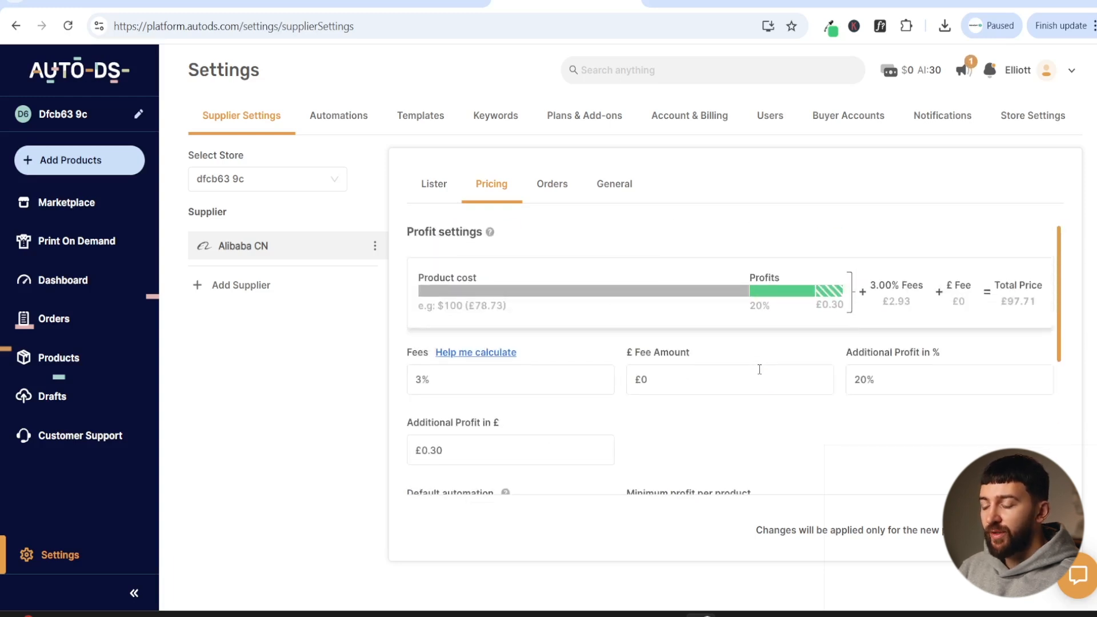
{"action": "scroll", "coordinate": [760, 370], "scroll_direction": "down", "scroll_amount": 1}
{"action": "scroll", "coordinate": [765, 366], "scroll_direction": "up", "scroll_amount": 1}
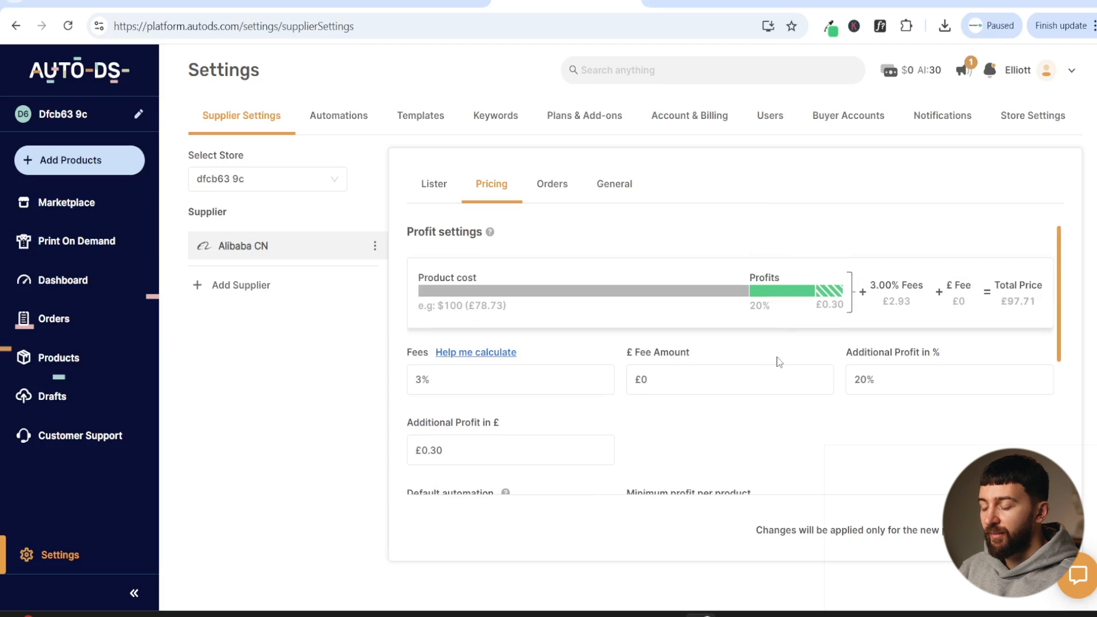
Step: Enable automatic orders and the customer's phone number override in the Alibaba supplier's order settings
{"action": "left_click", "coordinate": [553, 190]}
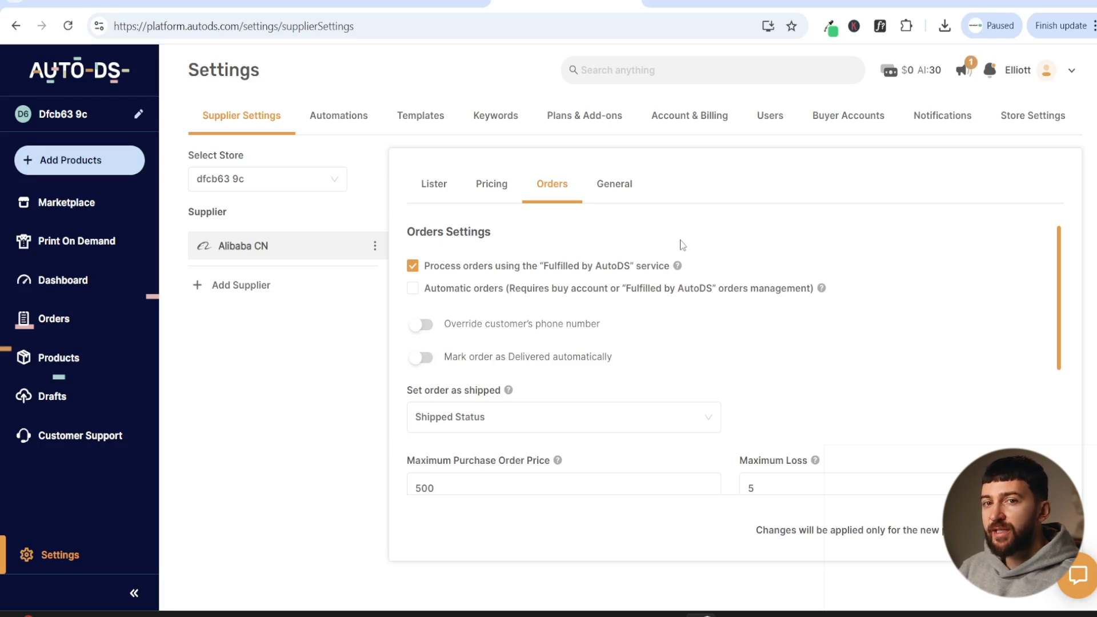
{"action": "left_click", "coordinate": [413, 289]}
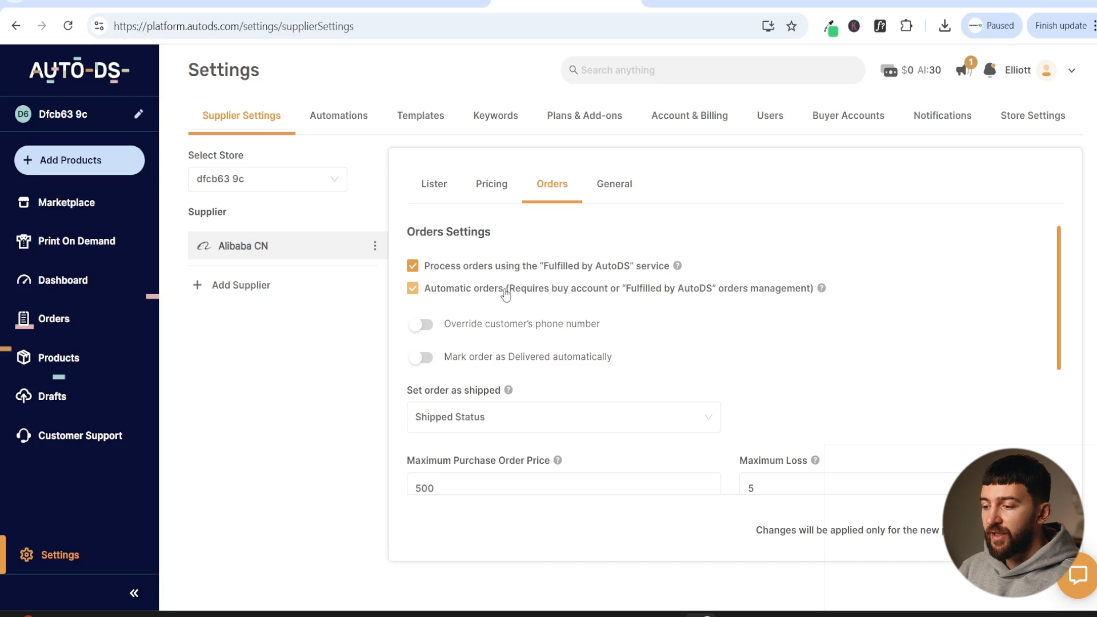
{"action": "left_click", "coordinate": [433, 329]}
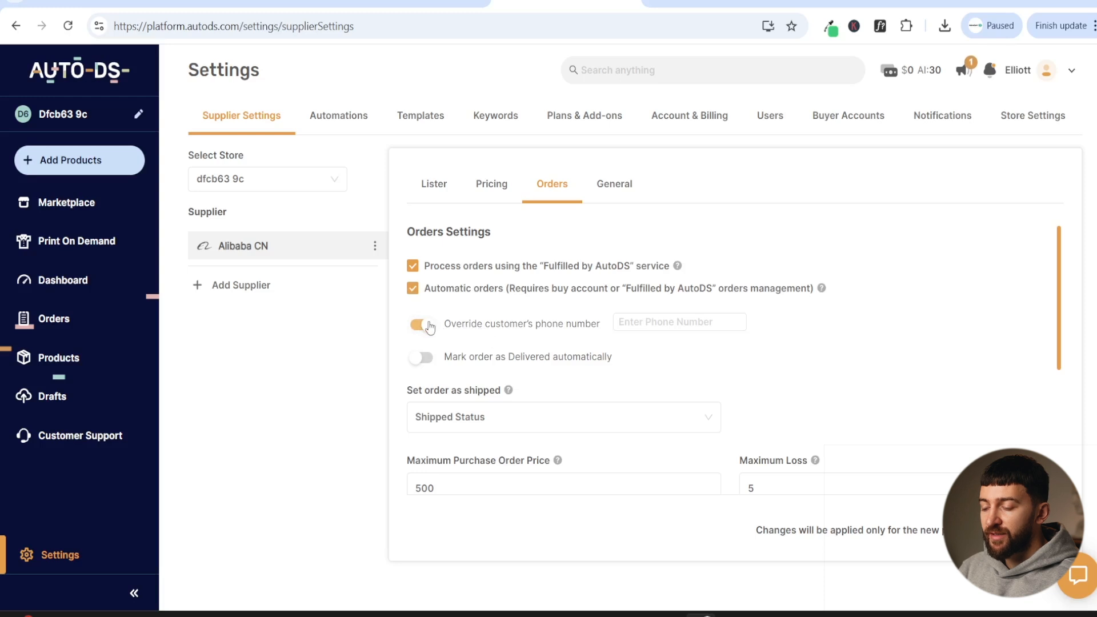
{"action": "left_click", "coordinate": [655, 327]}
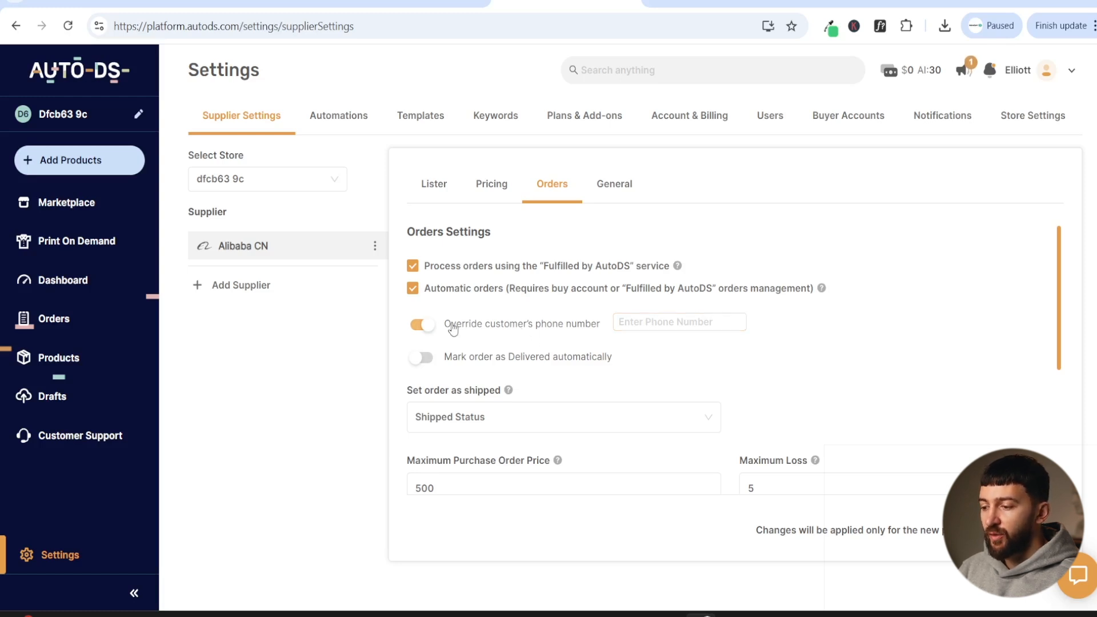
Step: Save the Alibaba supplier's general settings and go to the AutoDS marketplace
{"action": "left_click", "coordinate": [627, 184]}
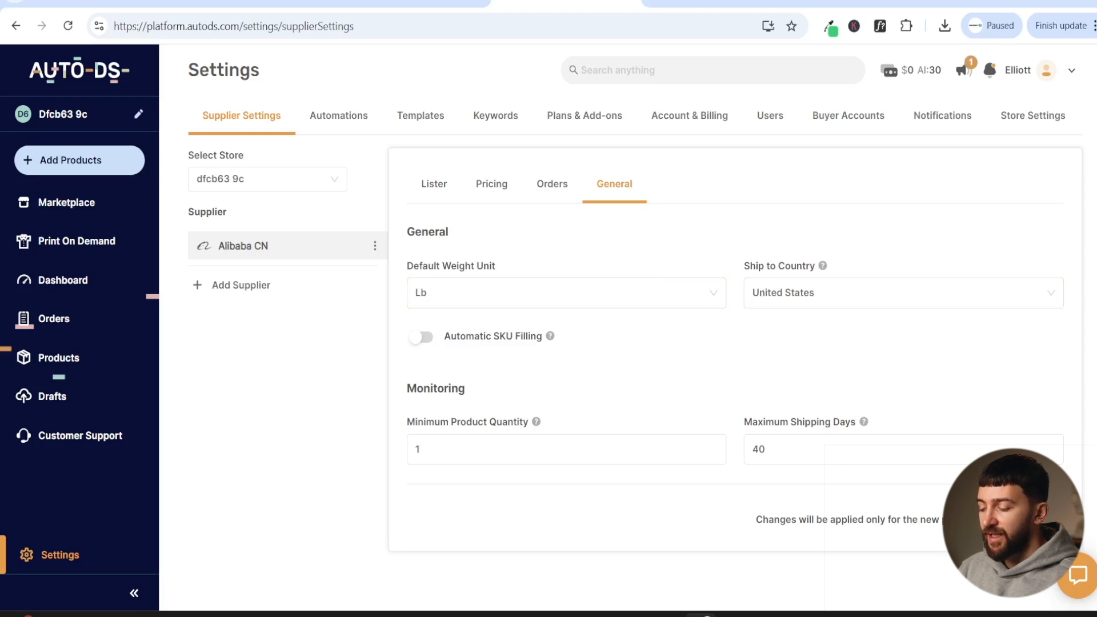
{"action": "left_click", "coordinate": [1027, 520]}
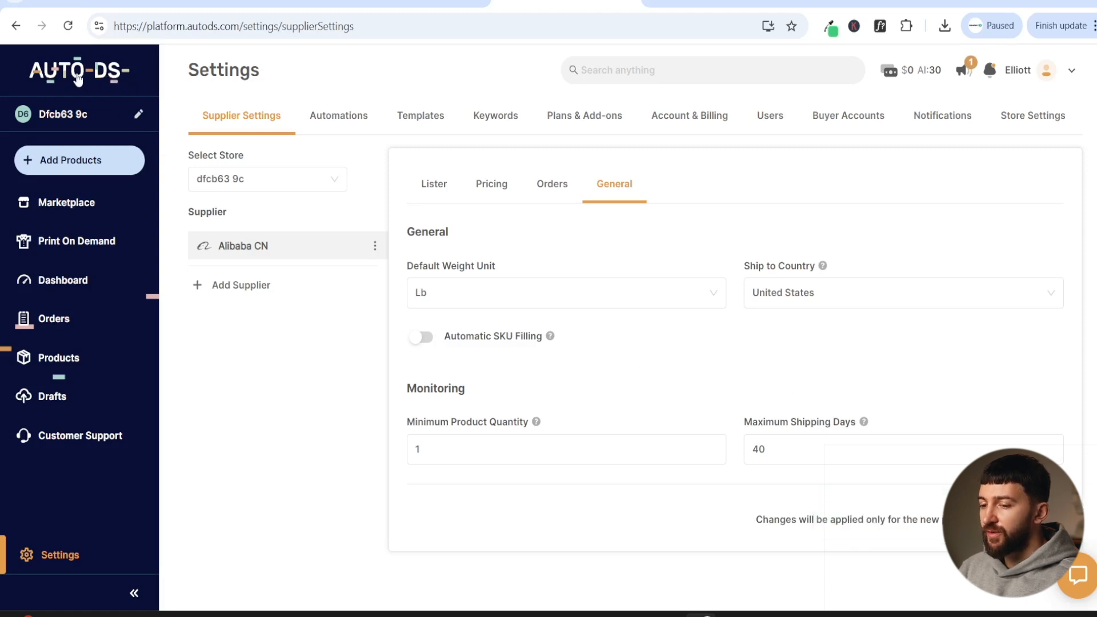
{"action": "left_click", "coordinate": [77, 76]}
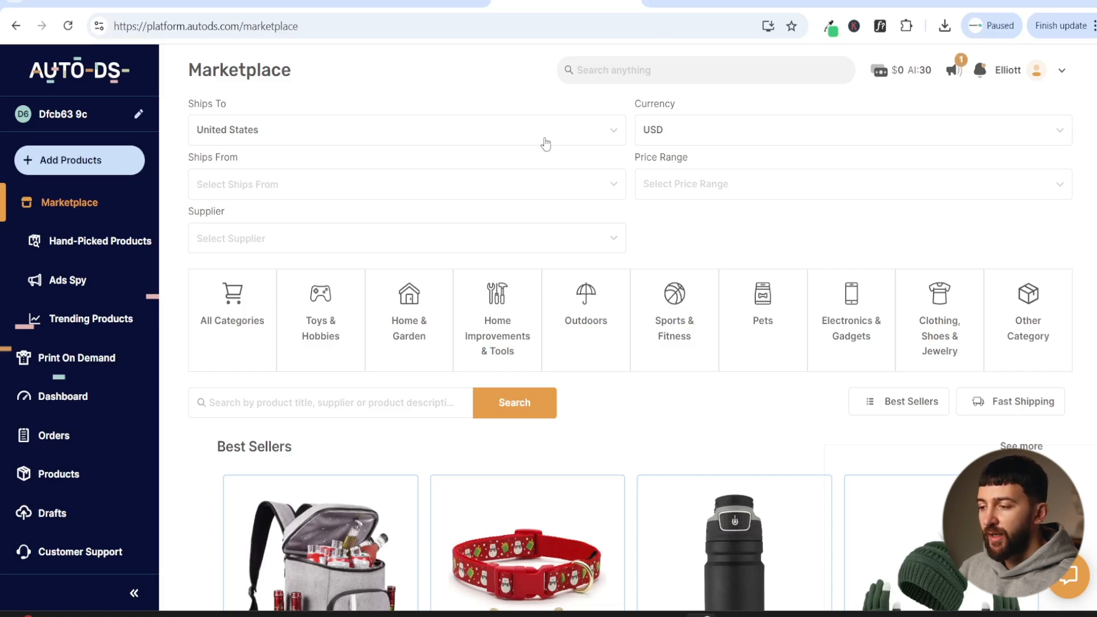
Step: Switch to Alibaba.com and search its products for "soccer grip socks"
{"action": "key", "text": "ctrl+Tab"}
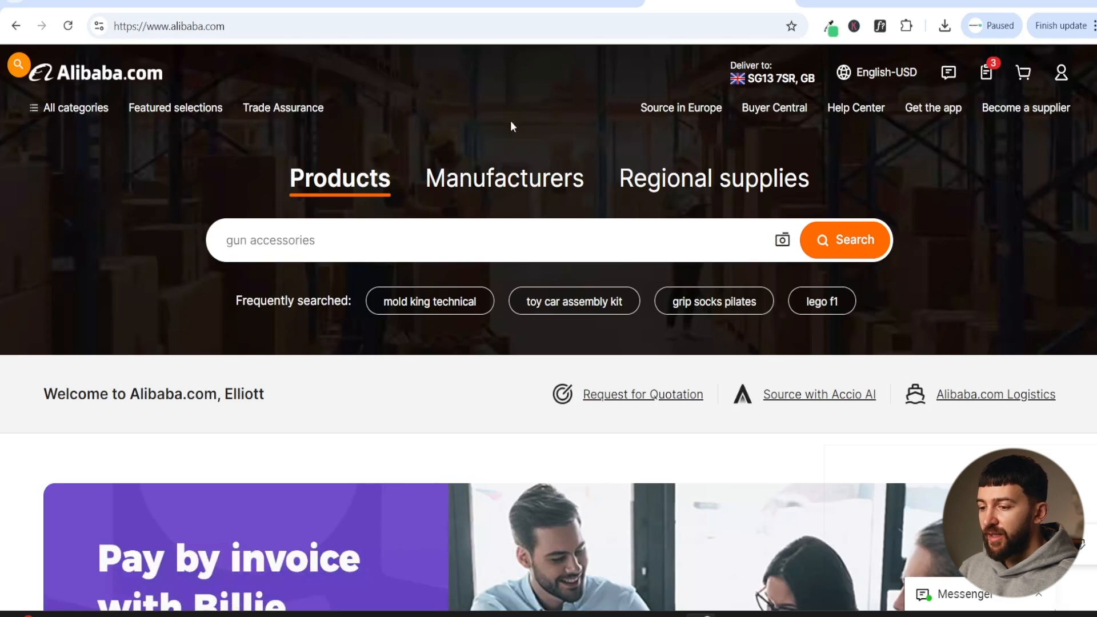
{"action": "left_click", "coordinate": [334, 236]}
{"action": "left_click", "coordinate": [393, 180]}
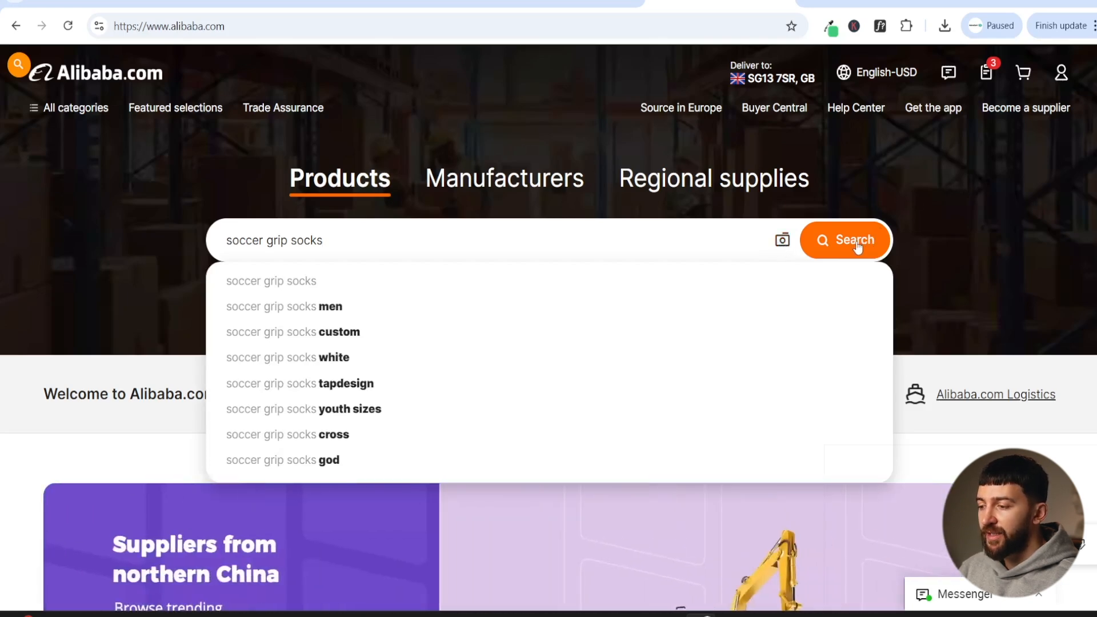
{"action": "left_click", "coordinate": [853, 241]}
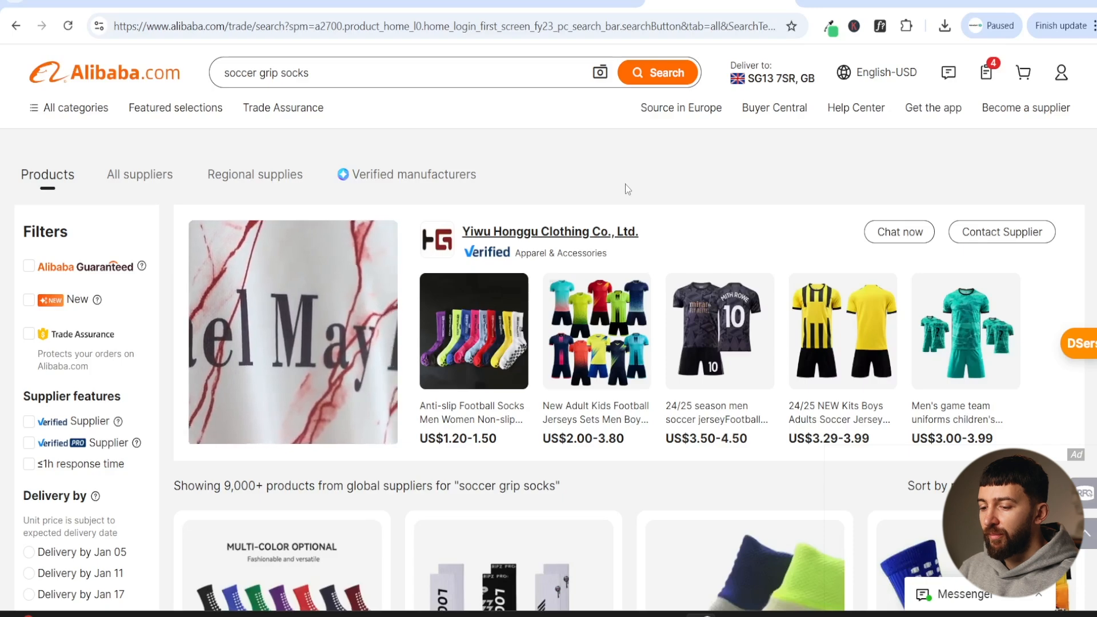
Step: Filter the soccer grip socks results to a minimum order of 1
{"action": "scroll", "coordinate": [76, 243], "scroll_direction": "down", "scroll_amount": 8}
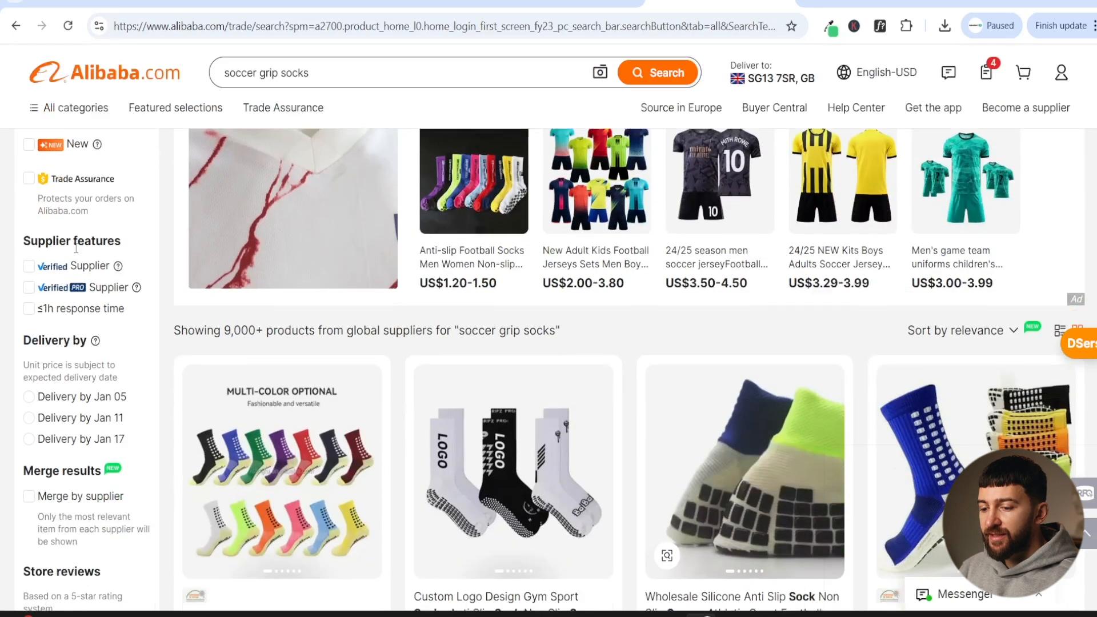
{"action": "scroll", "coordinate": [76, 243], "scroll_direction": "down", "scroll_amount": 6}
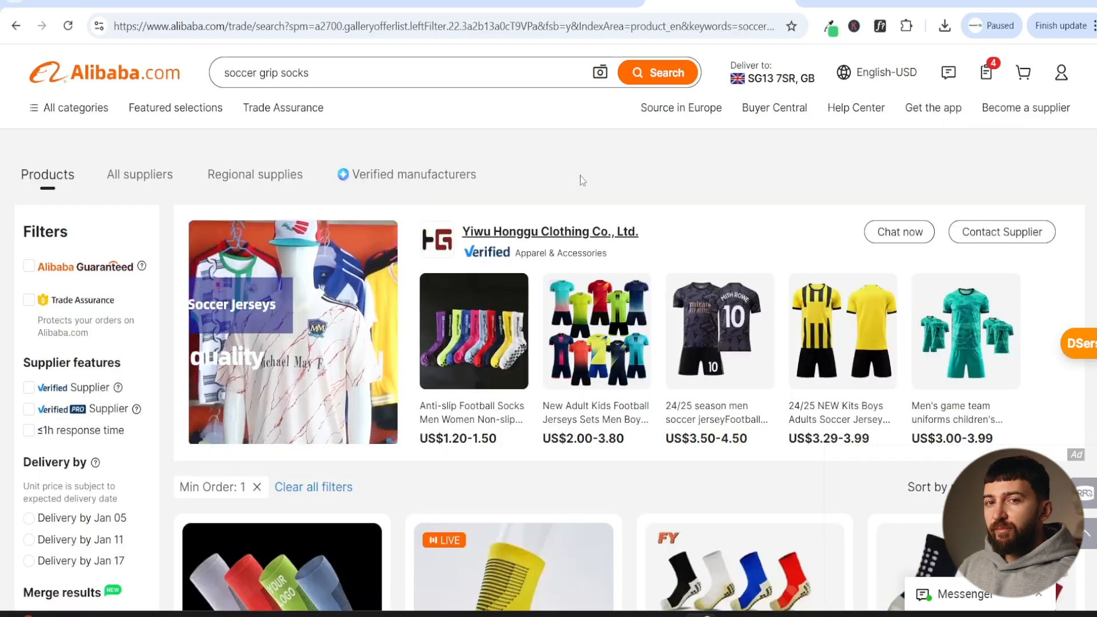
Step: Browse the filtered results and open the LINGTU Silver Ion Antibacterial Non-slip Soccer Socks product
{"action": "scroll", "coordinate": [571, 200], "scroll_direction": "down", "scroll_amount": 3}
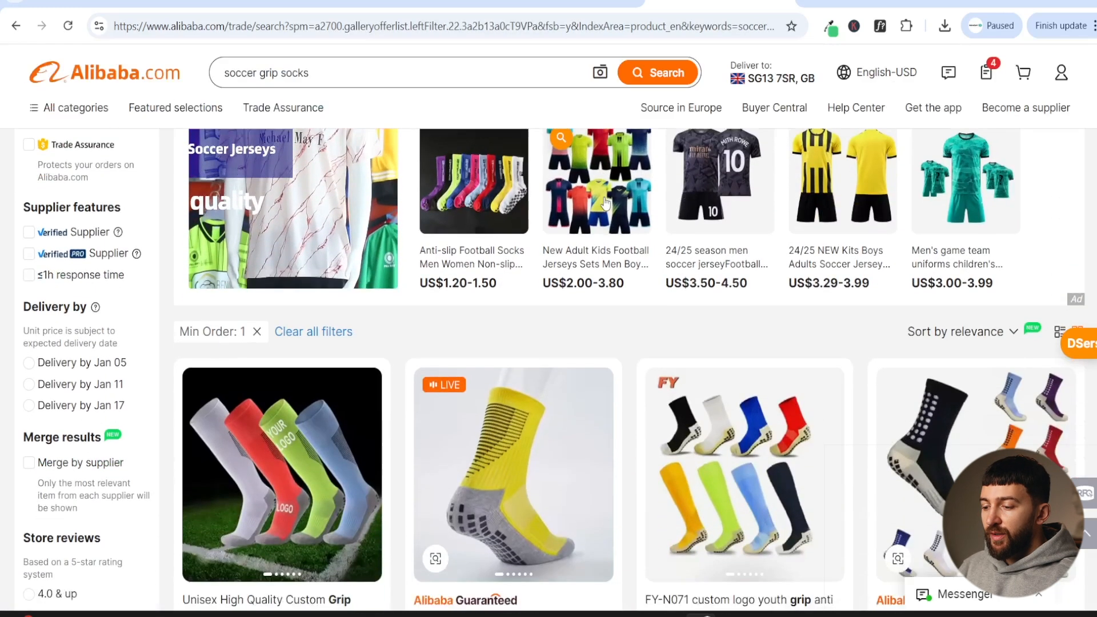
{"action": "scroll", "coordinate": [605, 203], "scroll_direction": "down", "scroll_amount": 3}
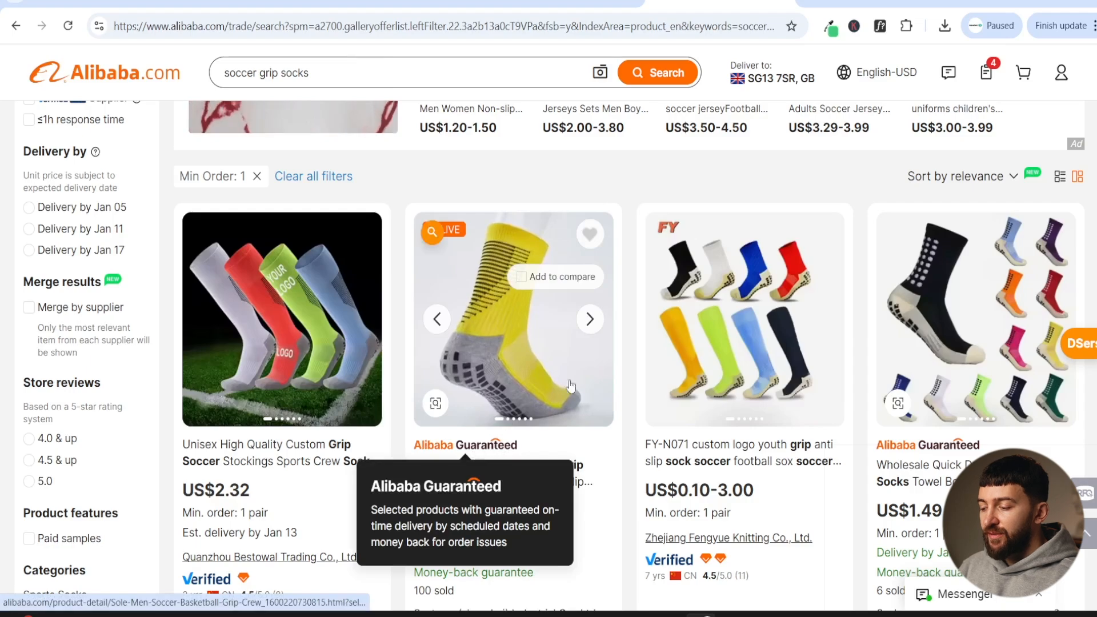
{"action": "scroll", "coordinate": [570, 386], "scroll_direction": "down", "scroll_amount": 9}
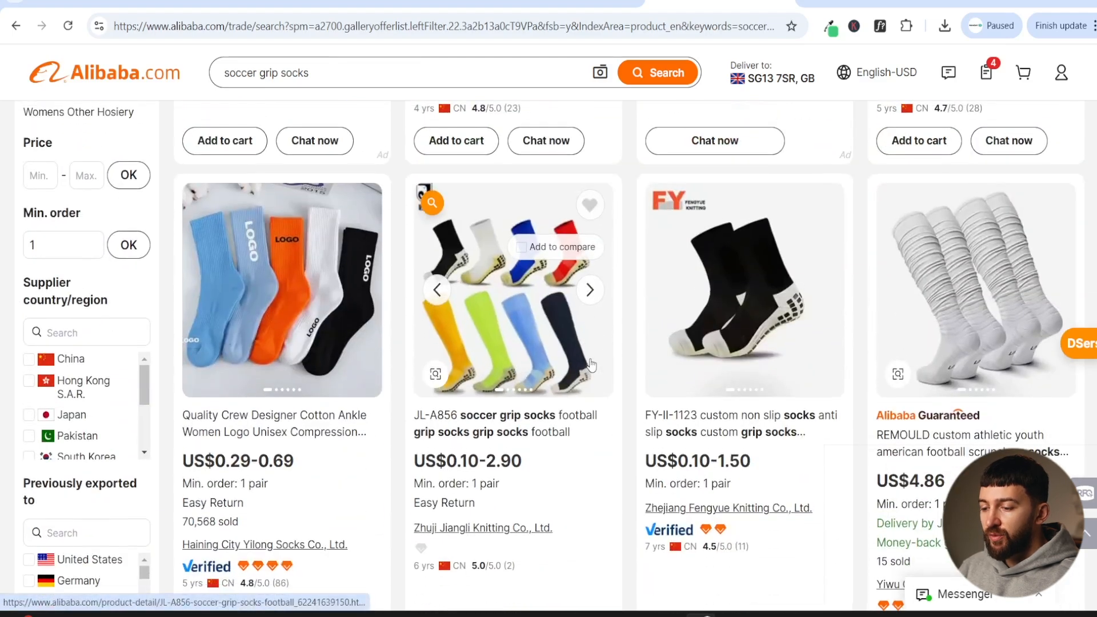
{"action": "scroll", "coordinate": [592, 365], "scroll_direction": "down", "scroll_amount": 10}
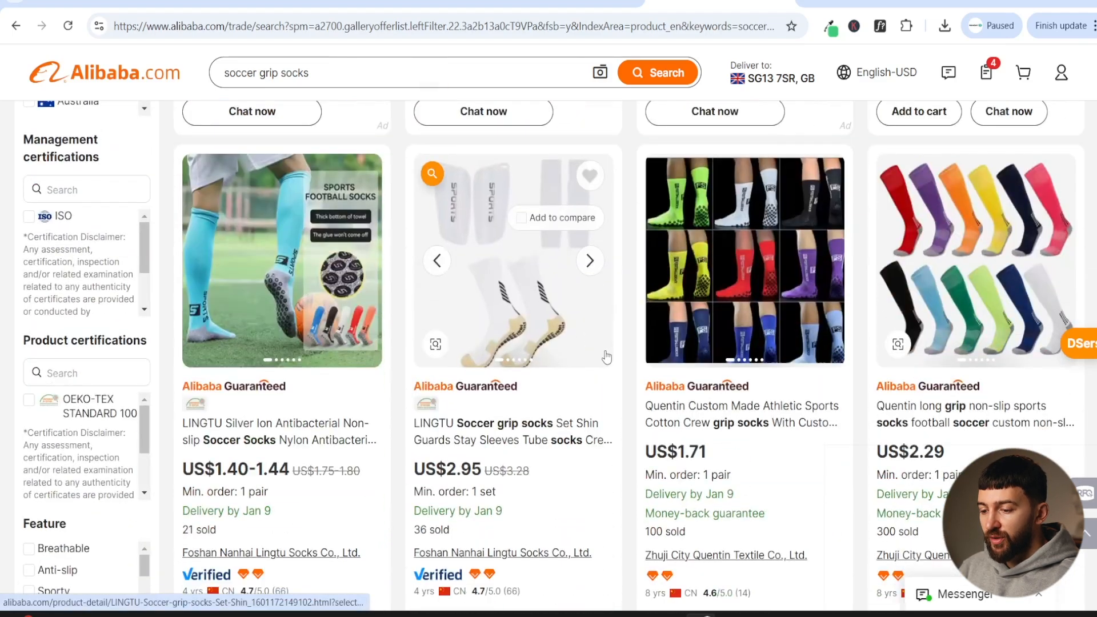
{"action": "scroll", "coordinate": [604, 357], "scroll_direction": "up", "scroll_amount": 20}
{"action": "scroll", "coordinate": [605, 358], "scroll_direction": "down", "scroll_amount": 10}
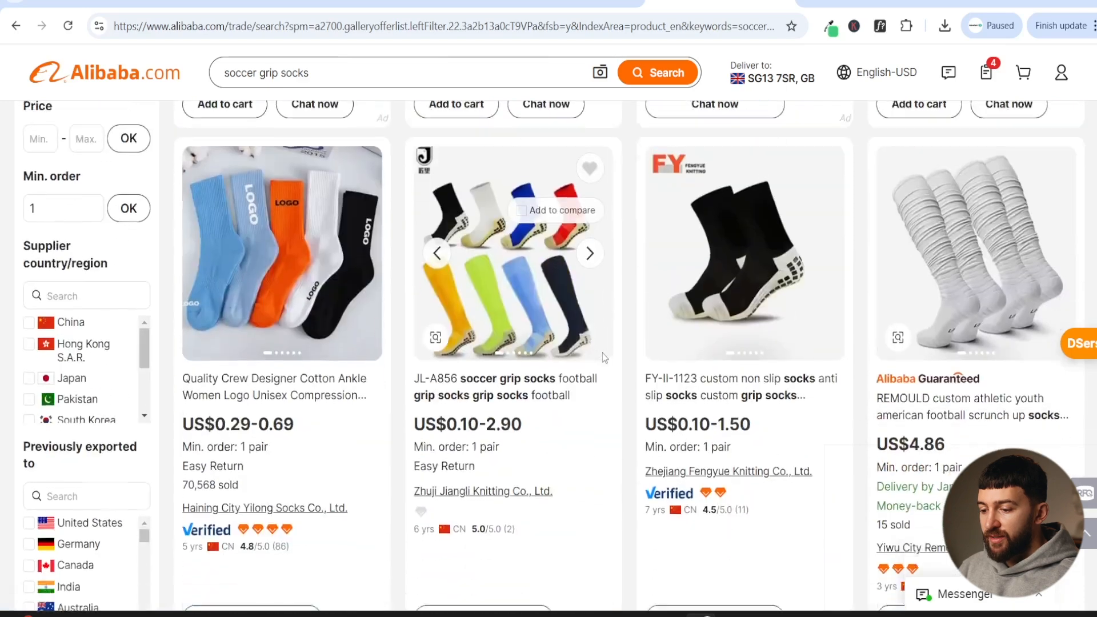
{"action": "scroll", "coordinate": [604, 357], "scroll_direction": "down", "scroll_amount": 9}
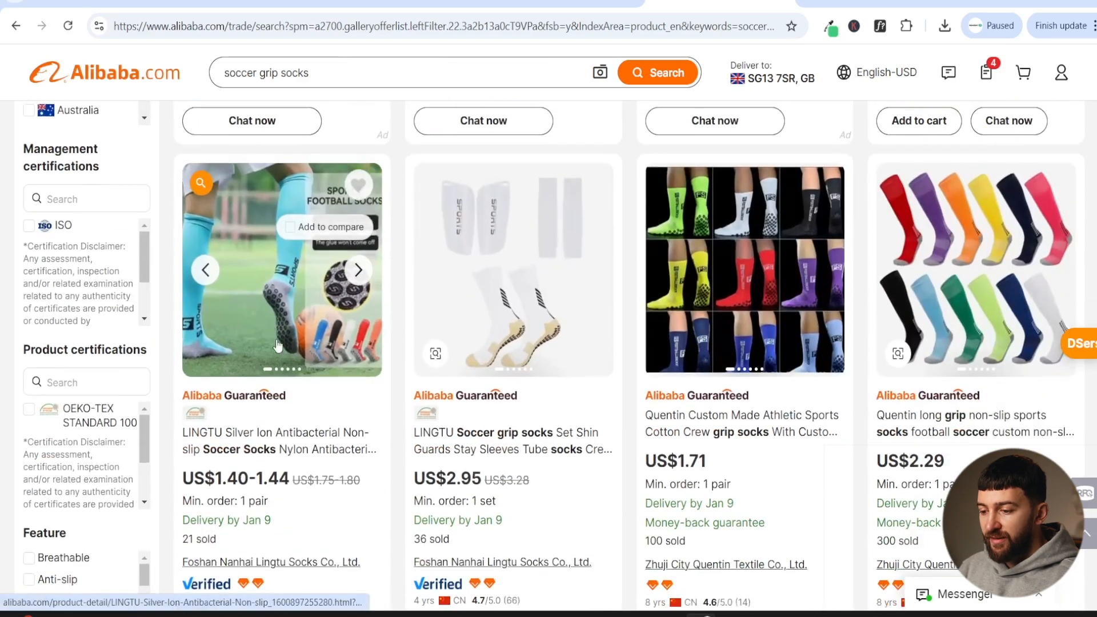
{"action": "left_click", "coordinate": [279, 309]}
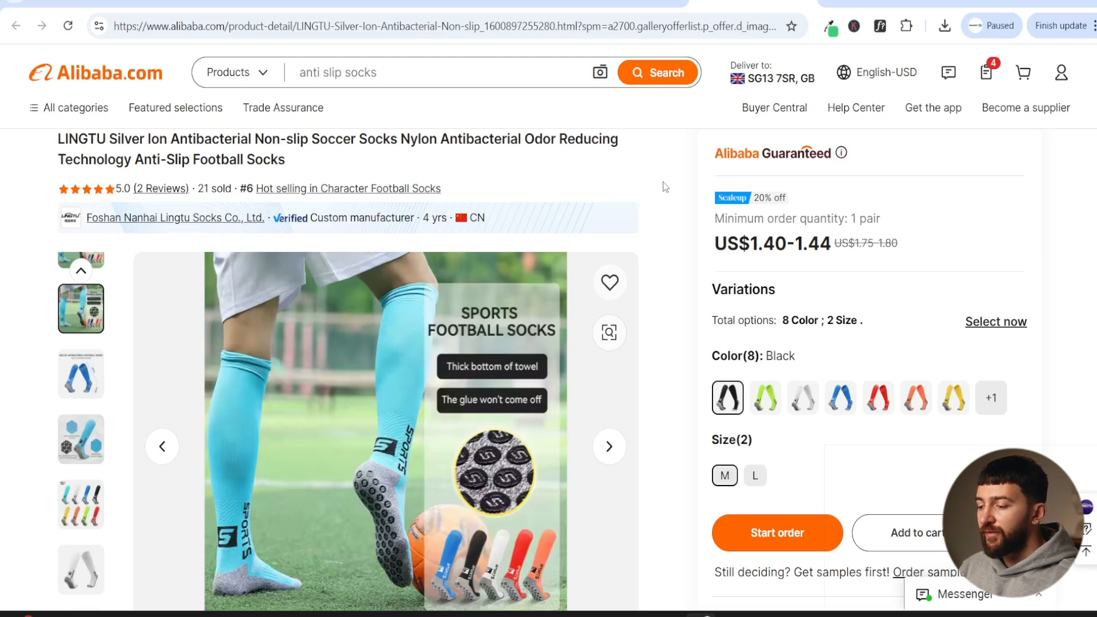
Step: Select one pair of the LINGTU socks in Black, size M, in the variation and quantity selection
{"action": "scroll", "coordinate": [663, 183], "scroll_direction": "down", "scroll_amount": 3}
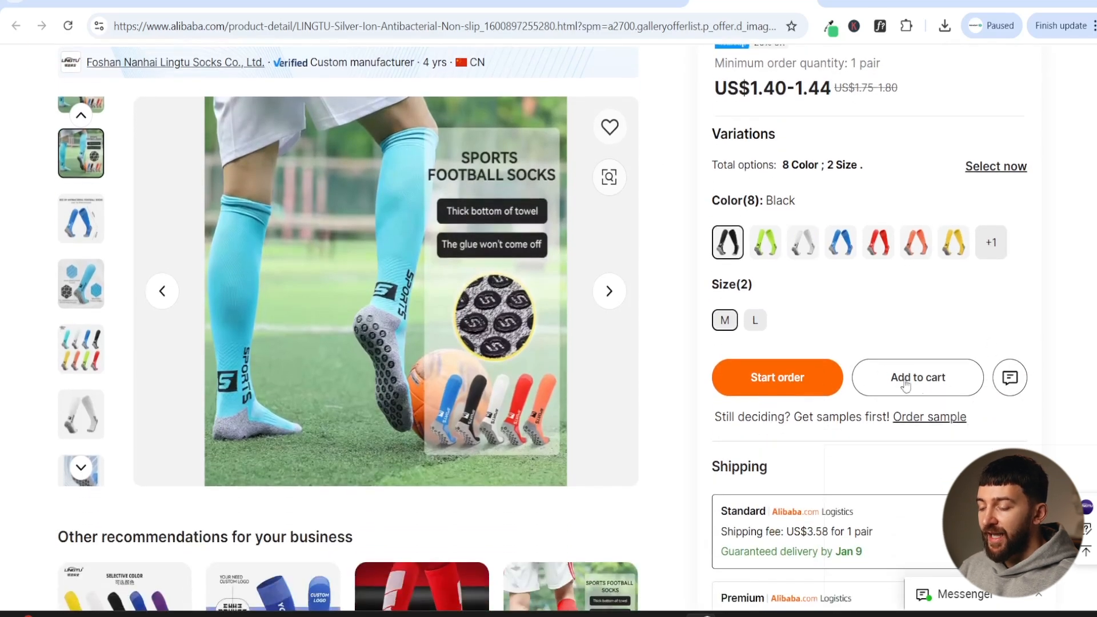
{"action": "scroll", "coordinate": [900, 328], "scroll_direction": "down", "scroll_amount": 1}
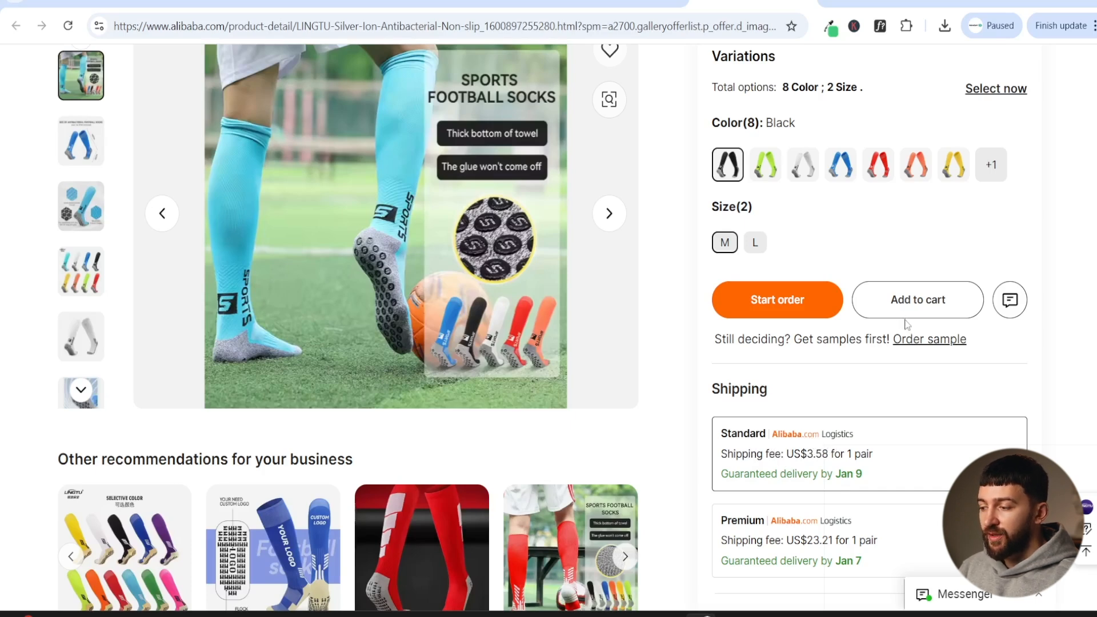
{"action": "scroll", "coordinate": [907, 324], "scroll_direction": "up", "scroll_amount": 4}
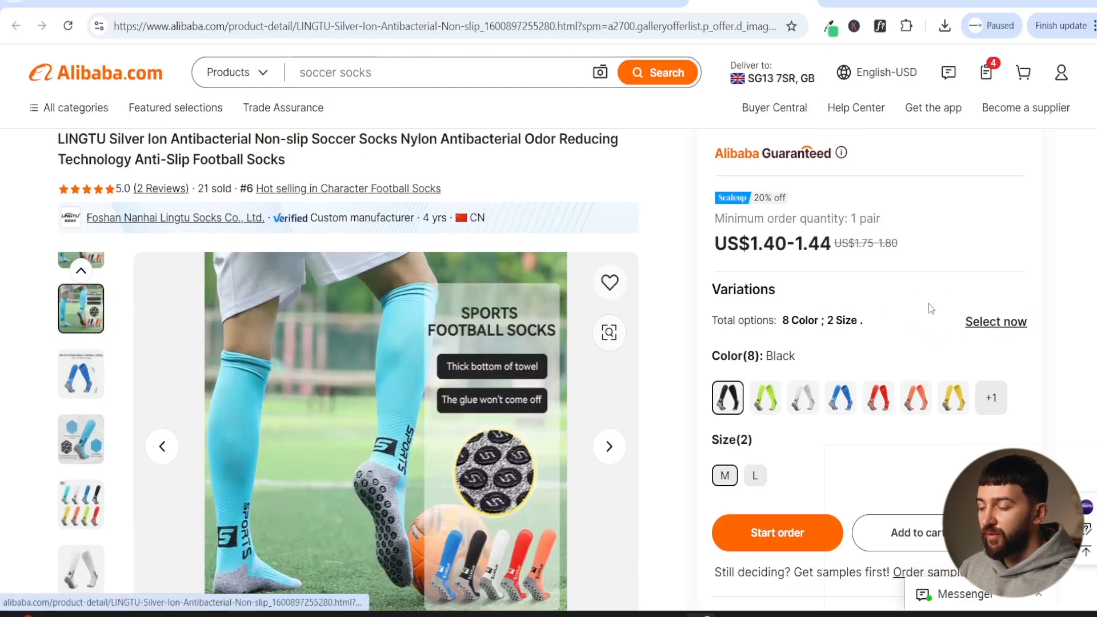
{"action": "left_click", "coordinate": [995, 322]}
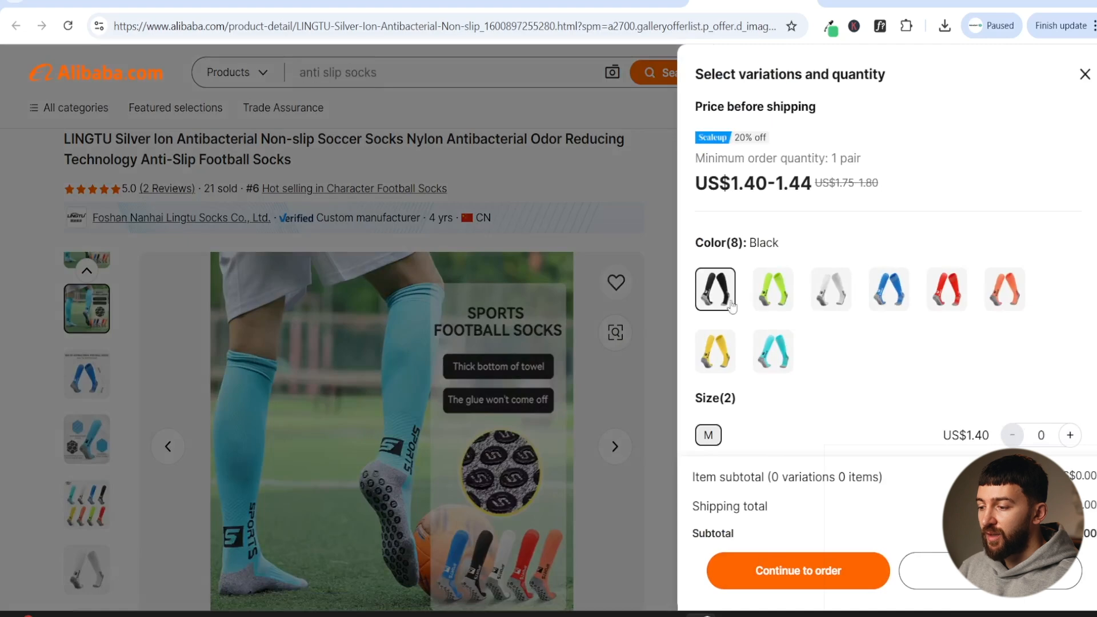
{"action": "scroll", "coordinate": [750, 328], "scroll_direction": "down", "scroll_amount": 1}
{"action": "left_click", "coordinate": [1070, 357]}
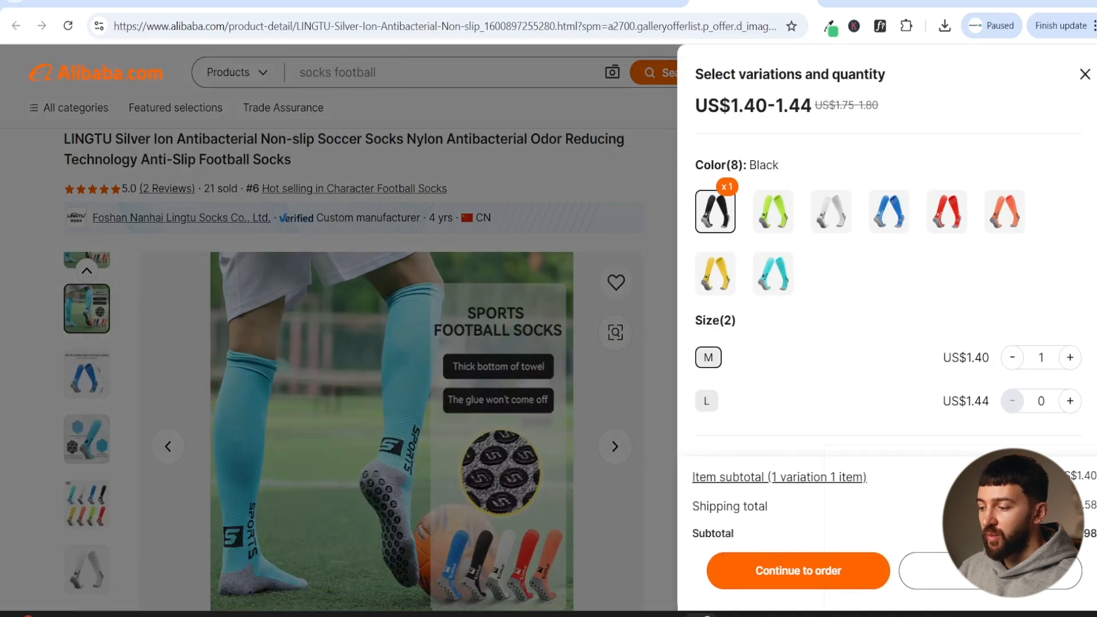
{"action": "left_click", "coordinate": [1084, 74]}
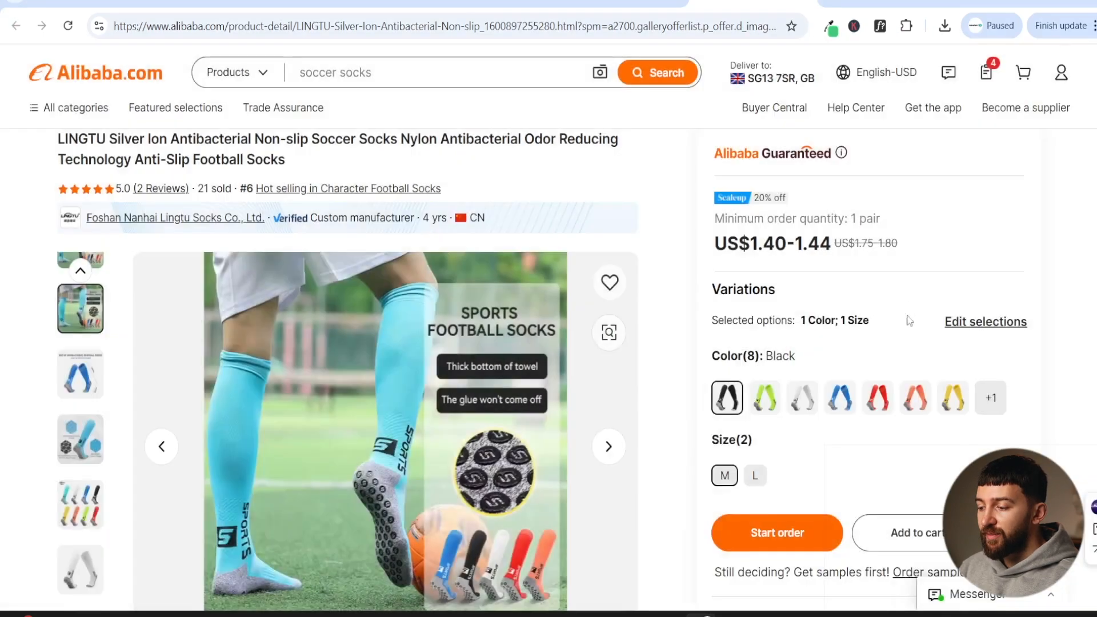
Step: Check the LINGTU socks' shipping options and copy the product page's URL
{"action": "scroll", "coordinate": [909, 320], "scroll_direction": "down", "scroll_amount": 6}
{"action": "scroll", "coordinate": [891, 318], "scroll_direction": "up", "scroll_amount": 3}
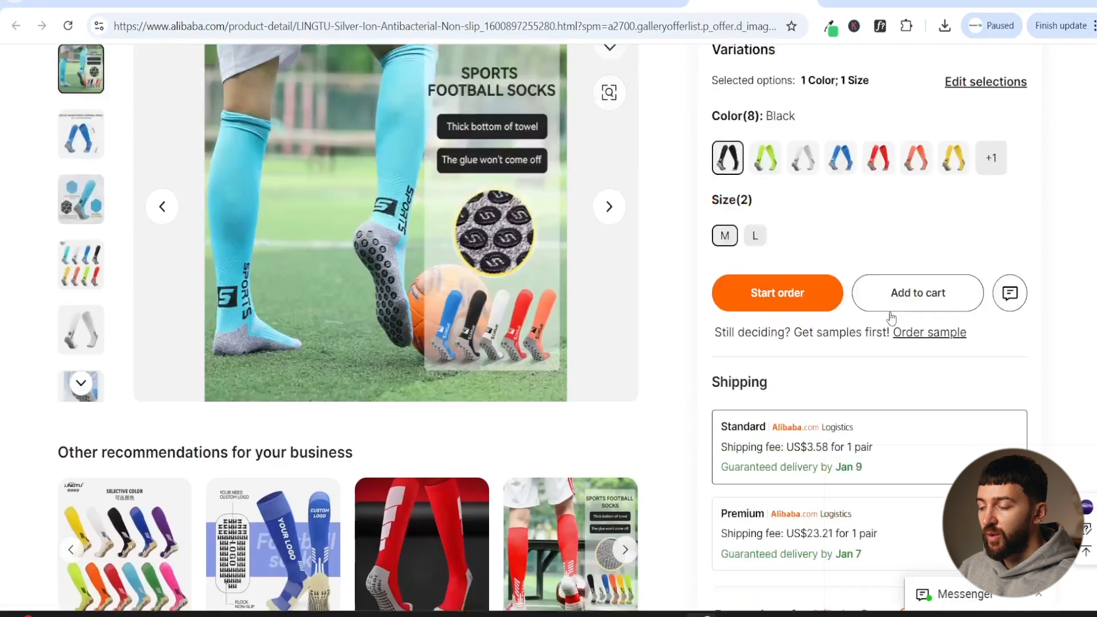
{"action": "scroll", "coordinate": [891, 318], "scroll_direction": "up", "scroll_amount": 4}
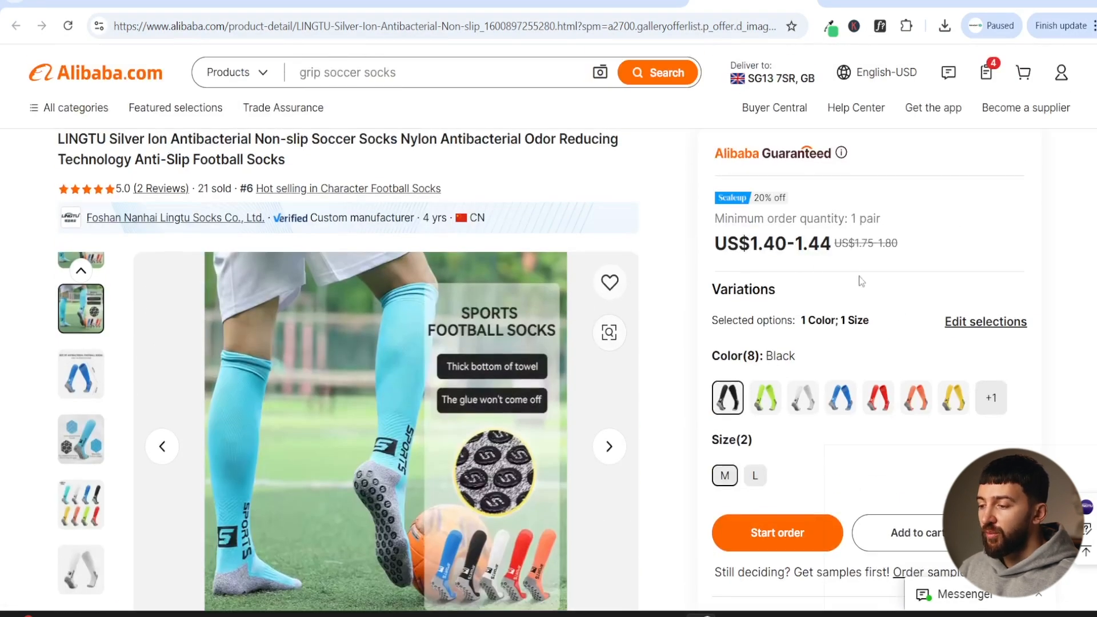
{"action": "scroll", "coordinate": [963, 426], "scroll_direction": "down", "scroll_amount": 1}
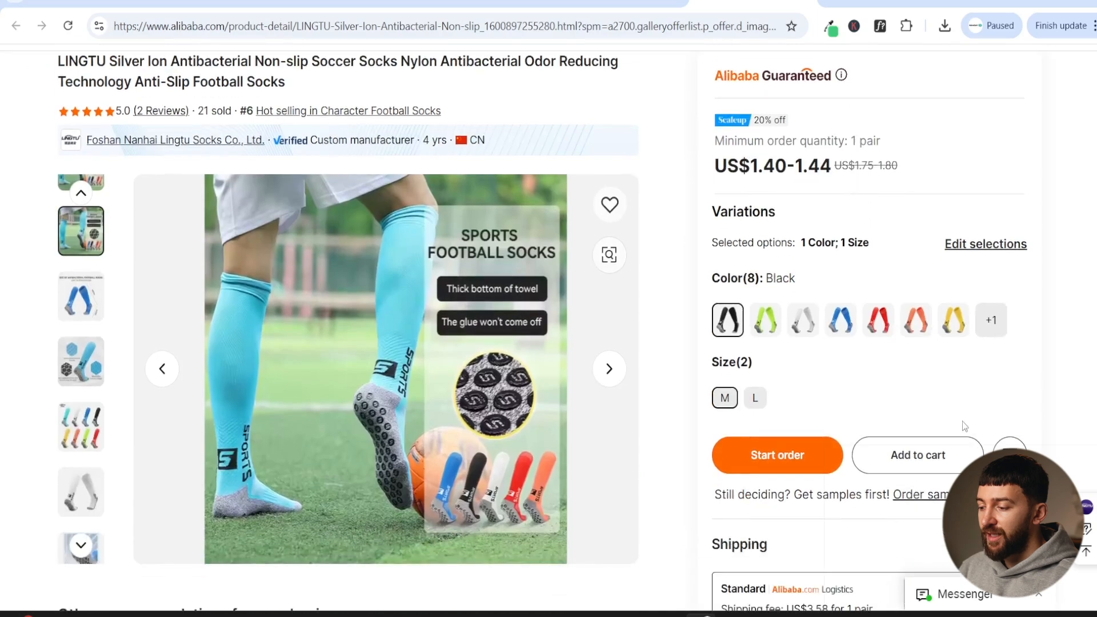
{"action": "scroll", "coordinate": [931, 388], "scroll_direction": "down", "scroll_amount": 2}
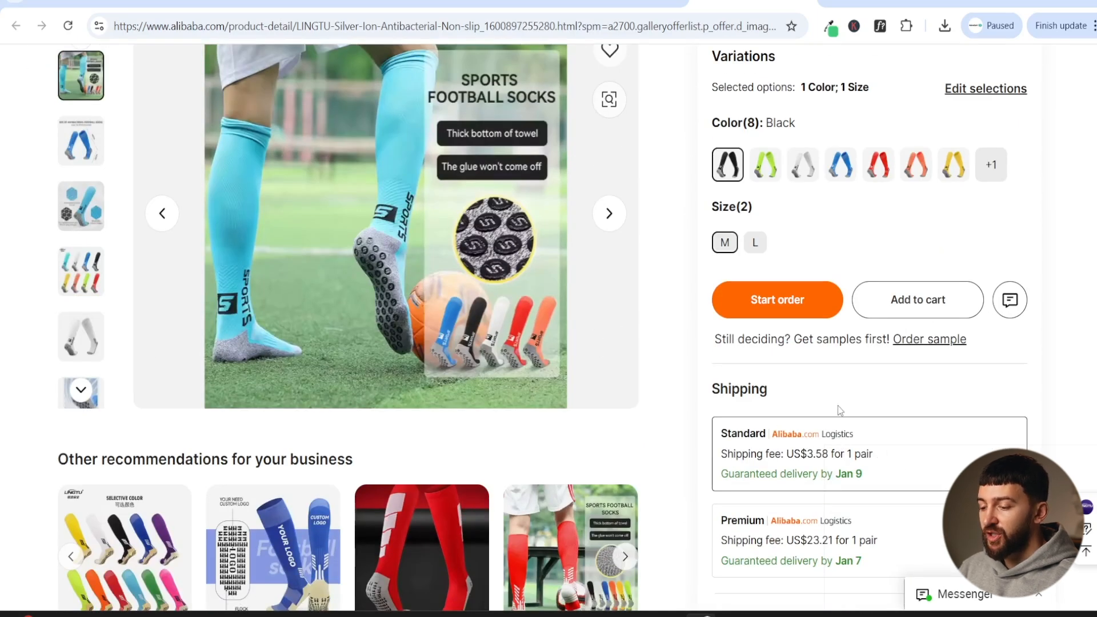
{"action": "scroll", "coordinate": [844, 410], "scroll_direction": "up", "scroll_amount": 3}
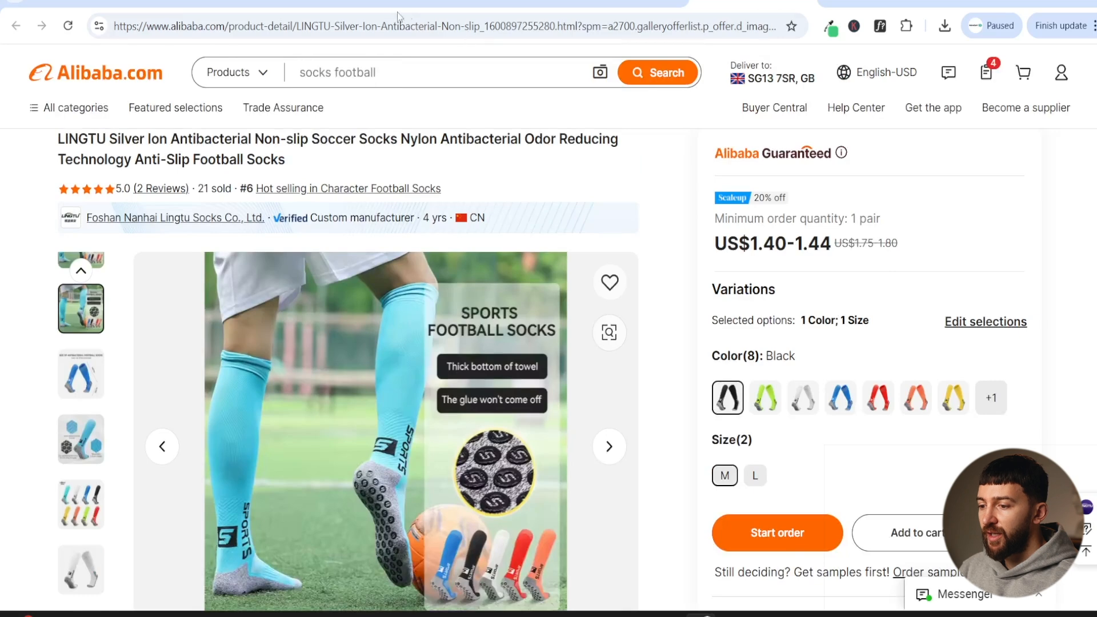
{"action": "left_click", "coordinate": [477, 29]}
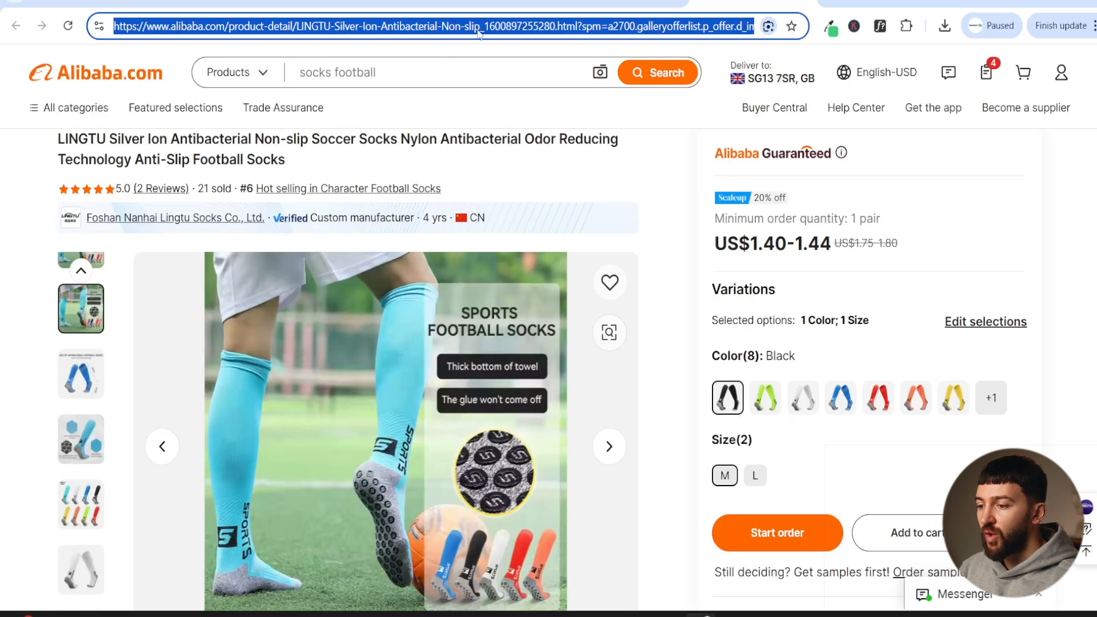
{"action": "left_click", "coordinate": [497, 113]}
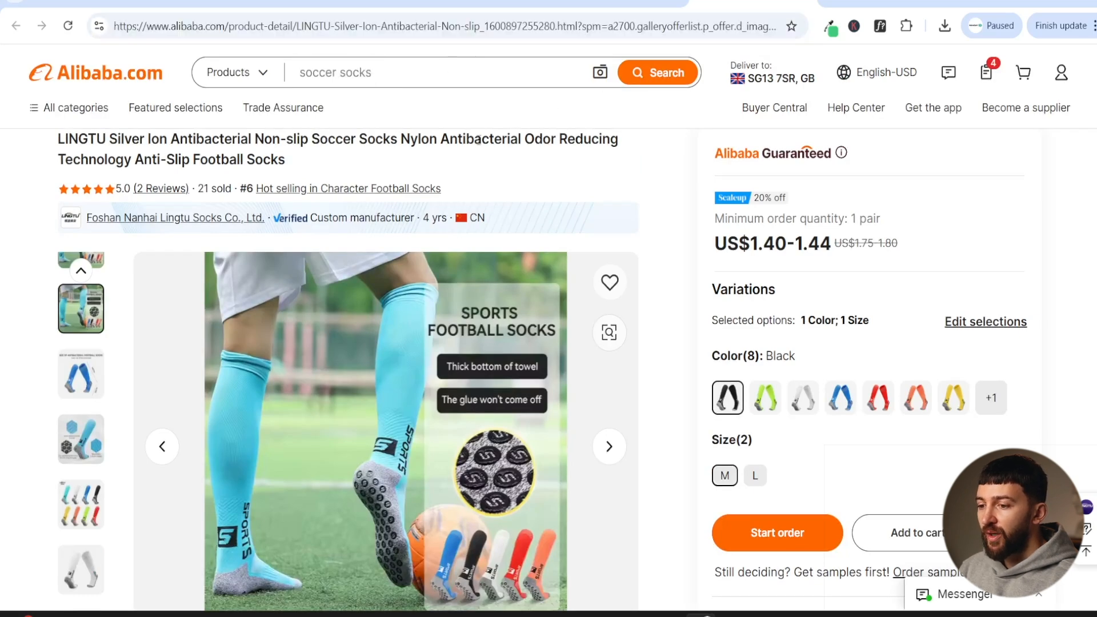
Step: Switch to AutoDS and add a single product from the copied Alibaba URL, opening it for quick editing
{"action": "left_click", "coordinate": [490, 3]}
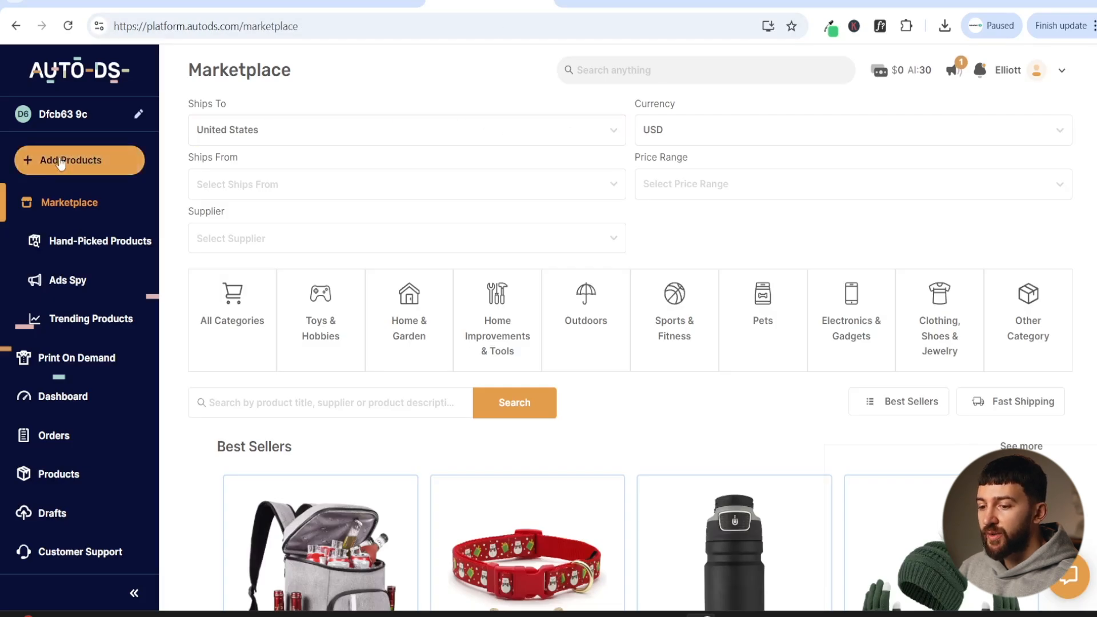
{"action": "left_click", "coordinate": [61, 162]}
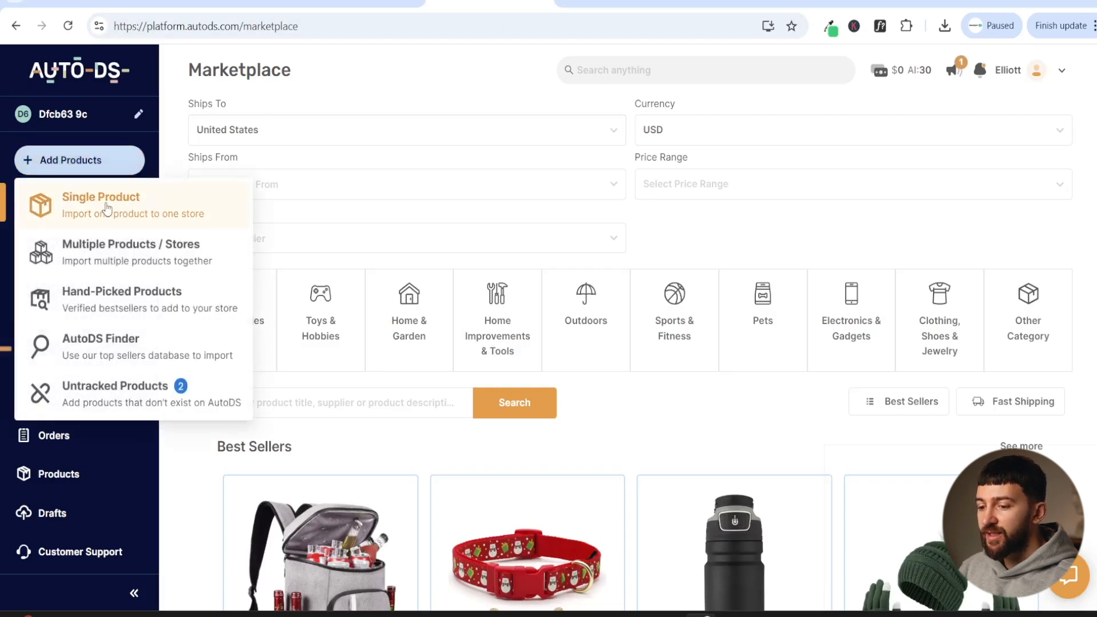
{"action": "left_click", "coordinate": [106, 208]}
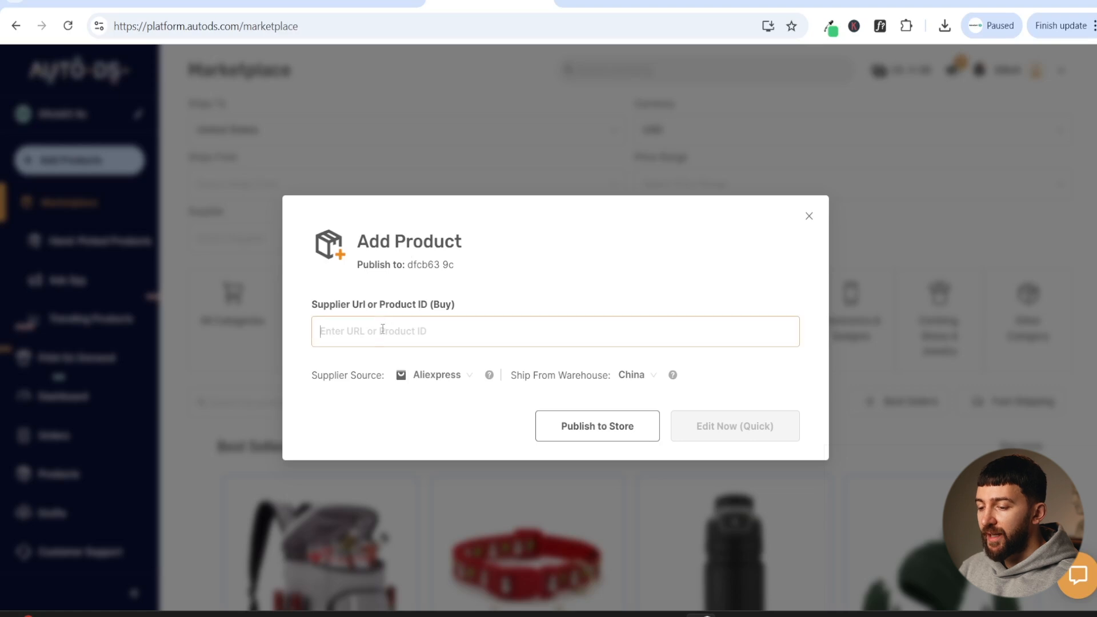
{"action": "key", "text": "ctrl+v"}
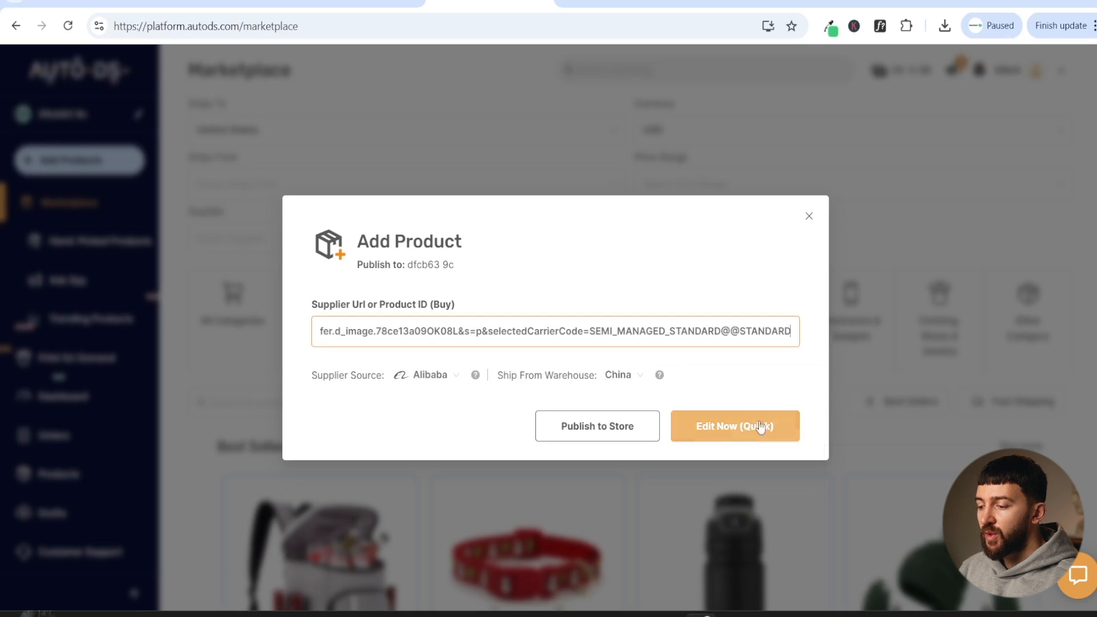
{"action": "left_click", "coordinate": [740, 434]}
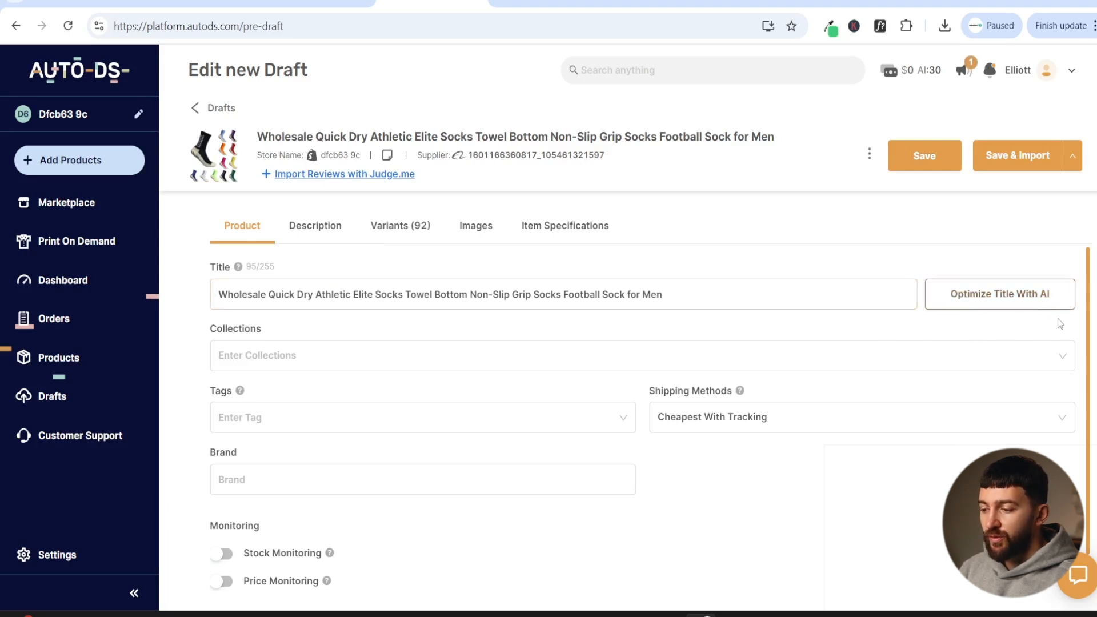
Step: Shorten and reword the draft's title to "Non-Slip Grip Football Socks for Men"
{"action": "left_click_drag", "start_coordinate": [724, 303], "coordinate": [219, 294]}
{"action": "key", "text": "BackSpace"}
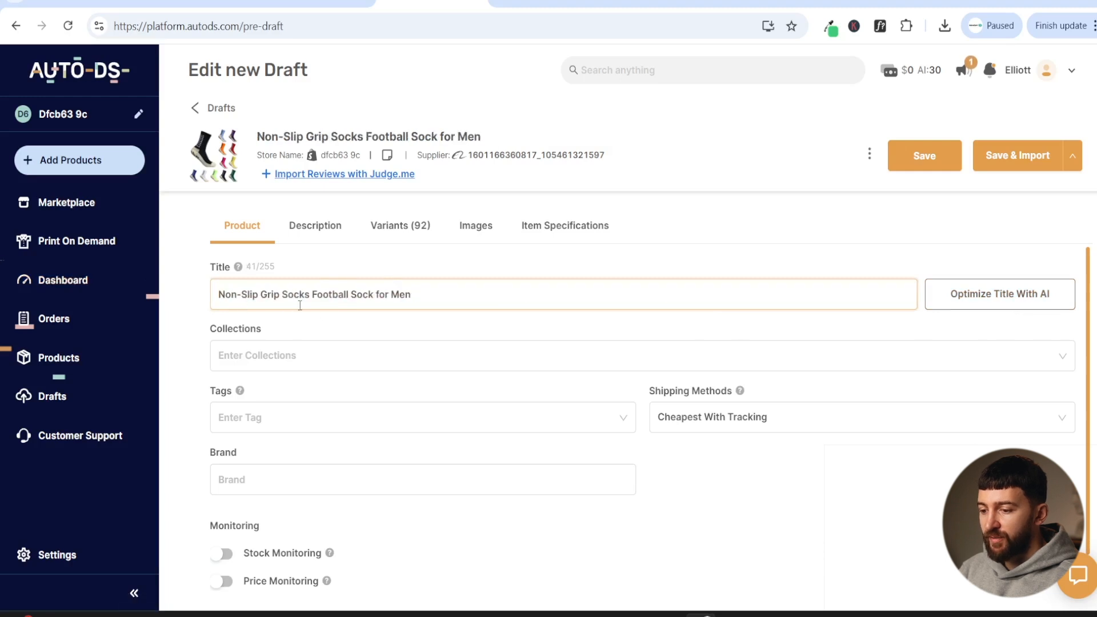
{"action": "double_click", "coordinate": [336, 301]}
{"action": "key", "text": "ctrl+c"}
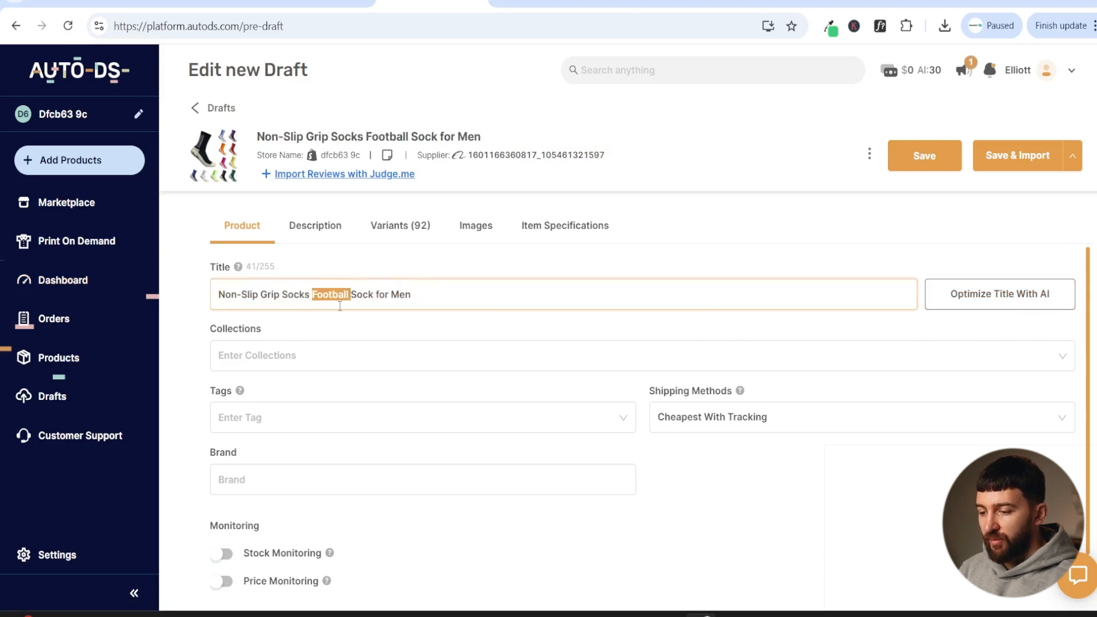
{"action": "key", "text": "BackSpace"}
{"action": "key", "text": "ctrl+v"}
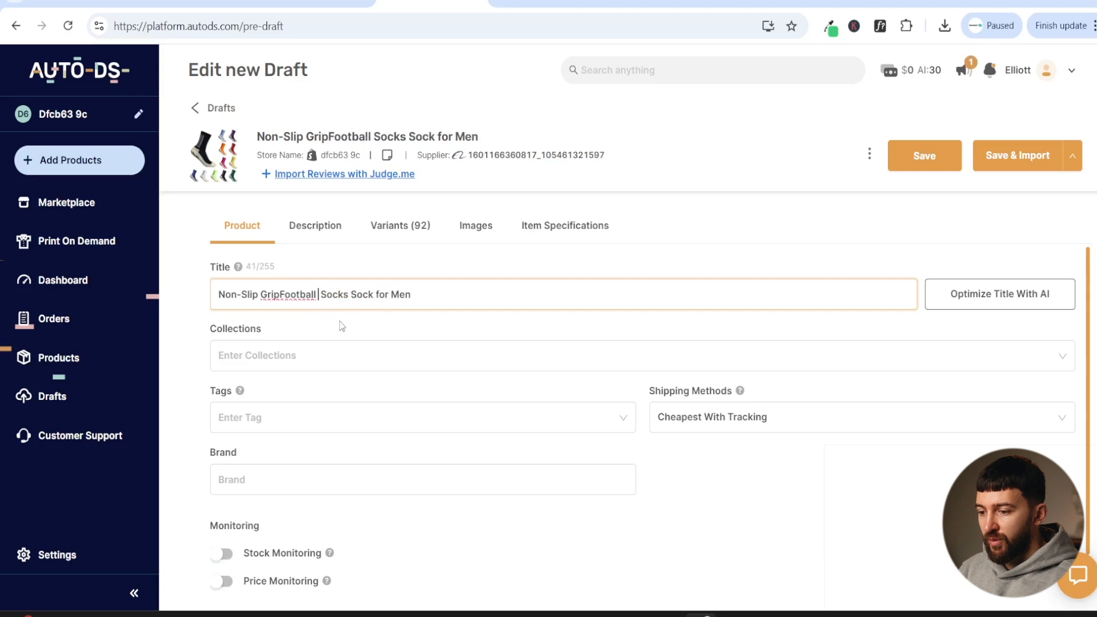
{"action": "left_click", "coordinate": [283, 296]}
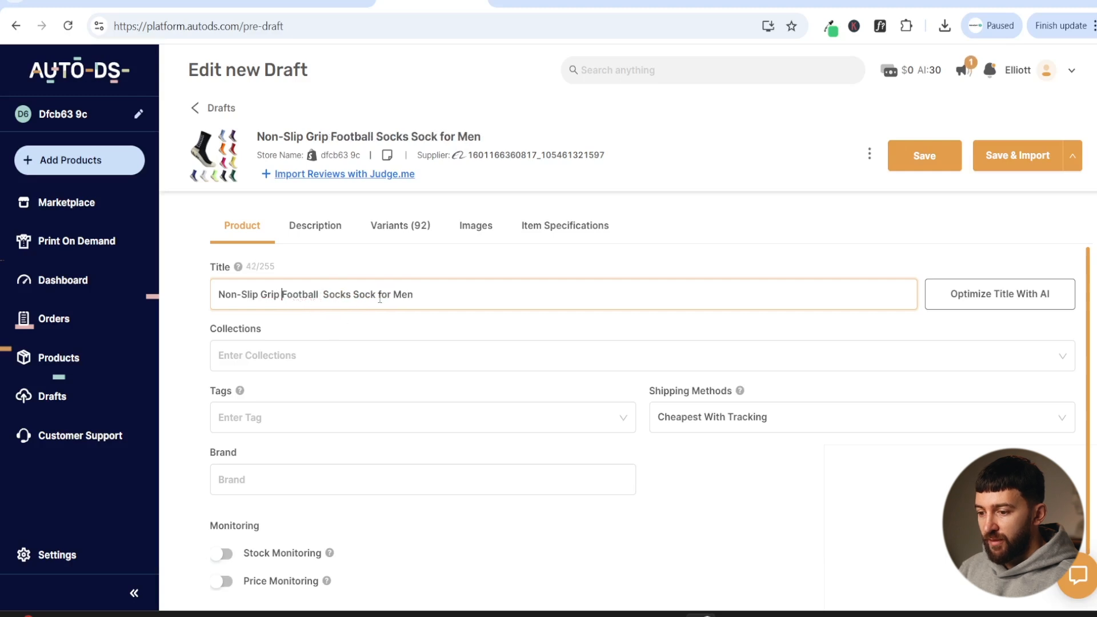
{"action": "double_click", "coordinate": [361, 295]}
{"action": "key", "text": "BackSpace"}
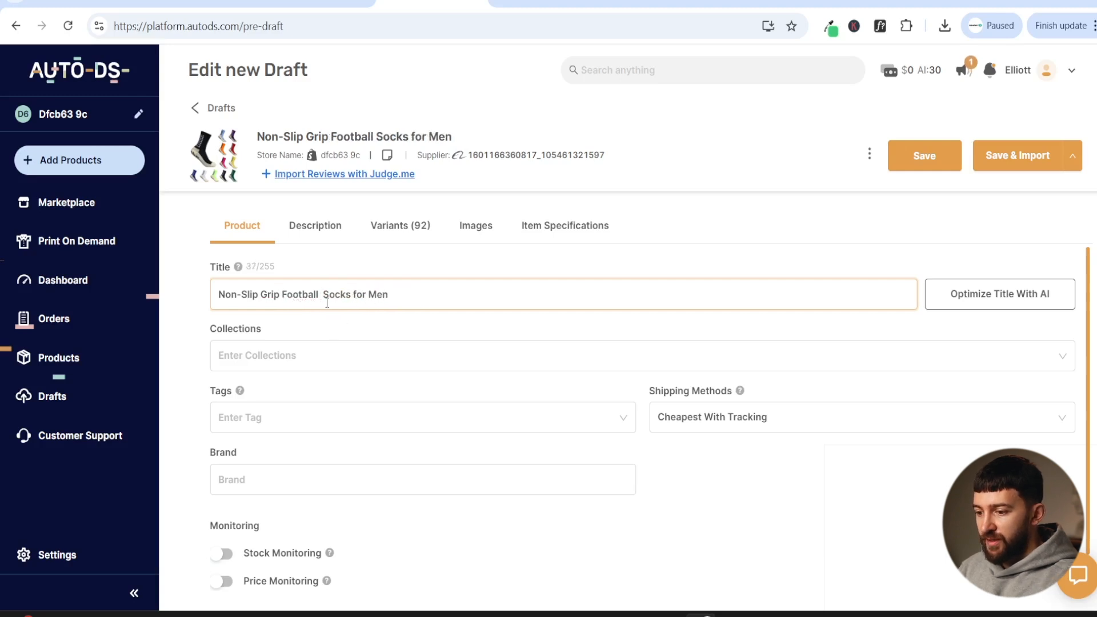
{"action": "key", "text": "BackSpace"}
{"action": "key", "text": "Tab"}
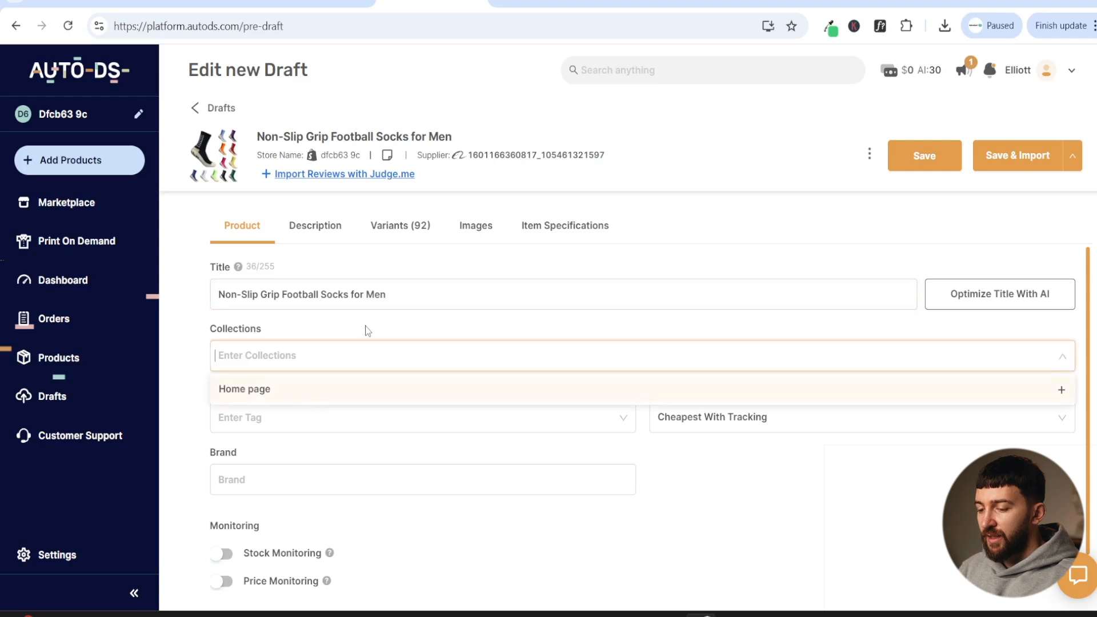
{"action": "key", "text": "Escape"}
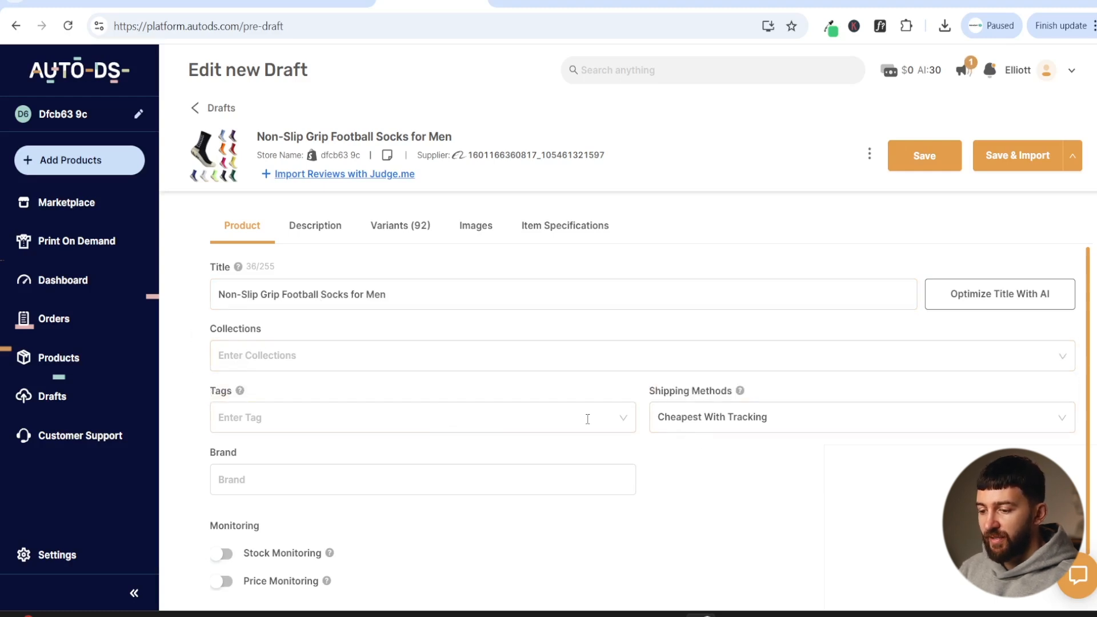
Step: Enable stock monitoring and price monitoring for the draft
{"action": "scroll", "coordinate": [583, 422], "scroll_direction": "down", "scroll_amount": 1}
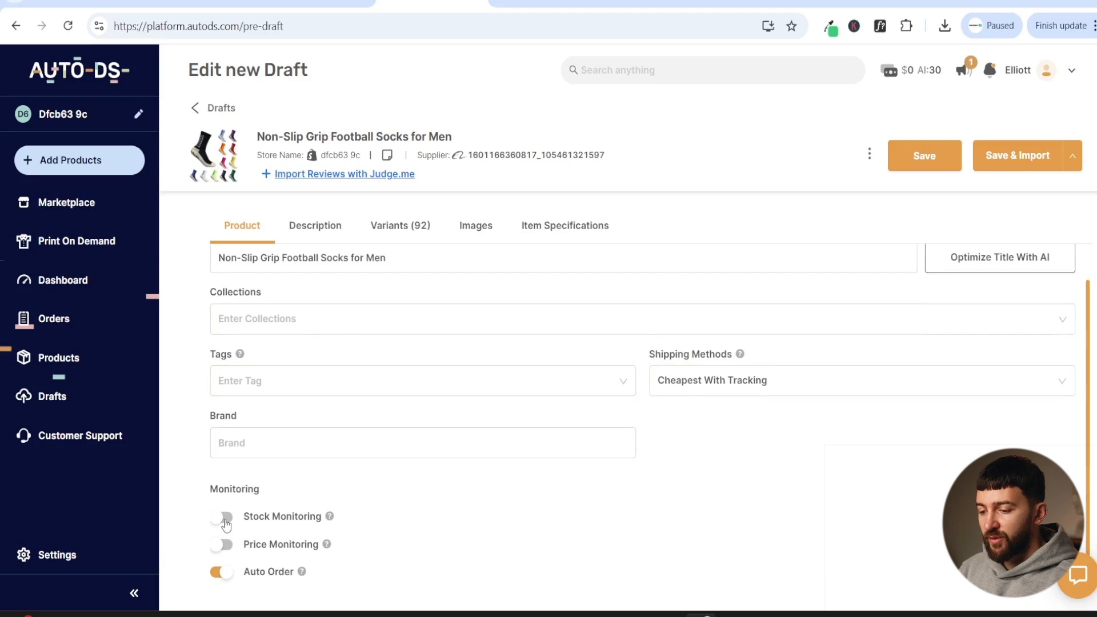
{"action": "left_click", "coordinate": [227, 517]}
{"action": "left_click", "coordinate": [226, 546]}
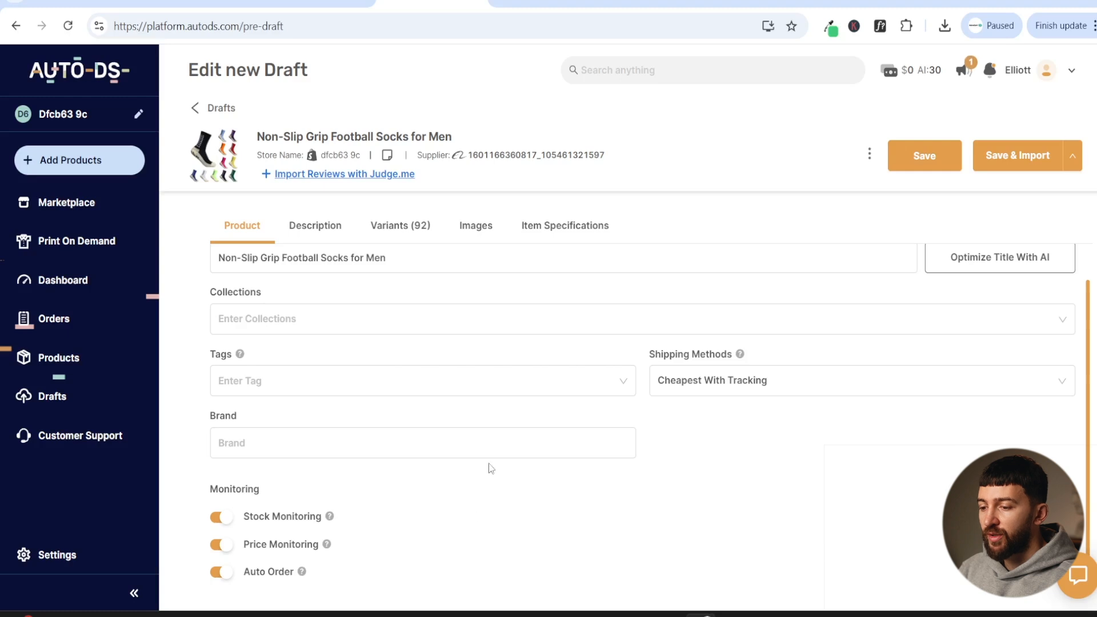
Step: Review the draft's product description and look through the complete list of its color and size variants
{"action": "left_click", "coordinate": [317, 227]}
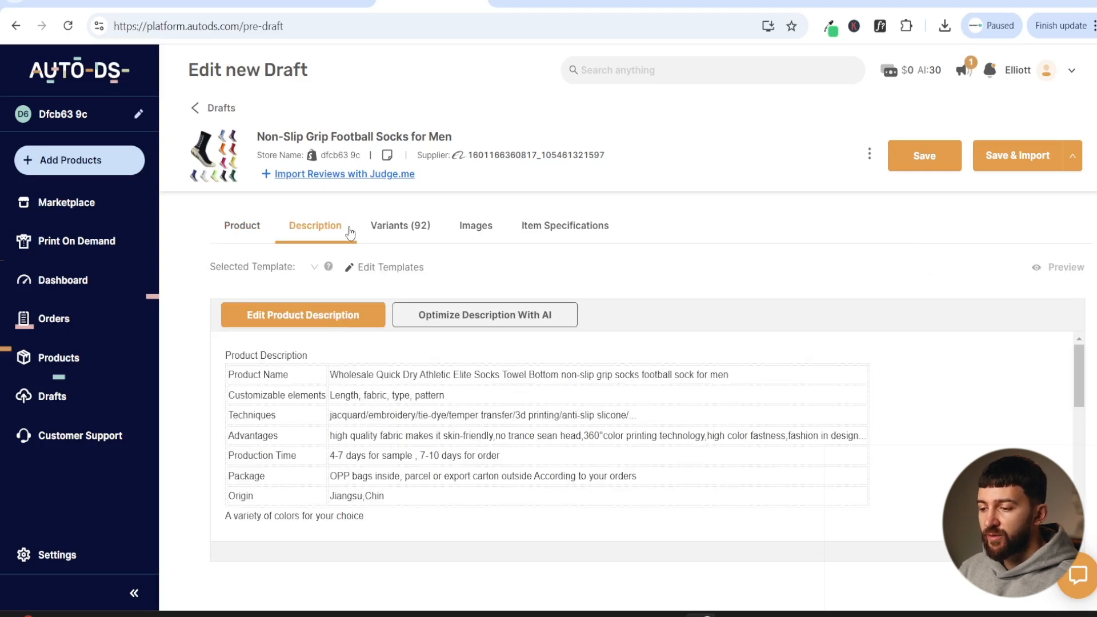
{"action": "left_click", "coordinate": [404, 229]}
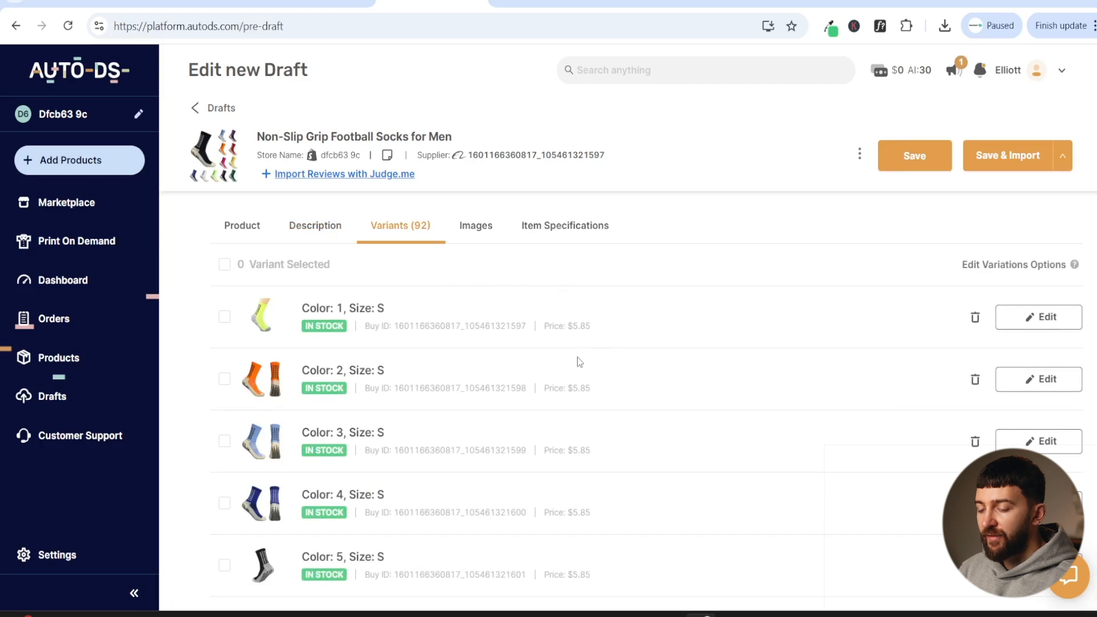
{"action": "scroll", "coordinate": [571, 394], "scroll_direction": "down", "scroll_amount": 20}
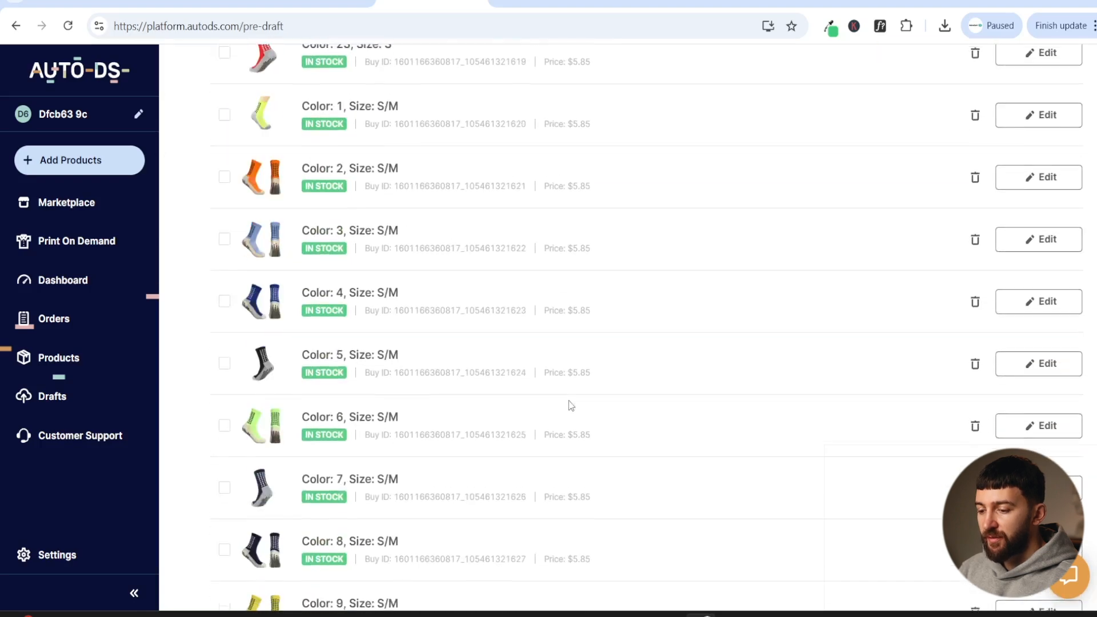
{"action": "scroll", "coordinate": [570, 406], "scroll_direction": "down", "scroll_amount": 20}
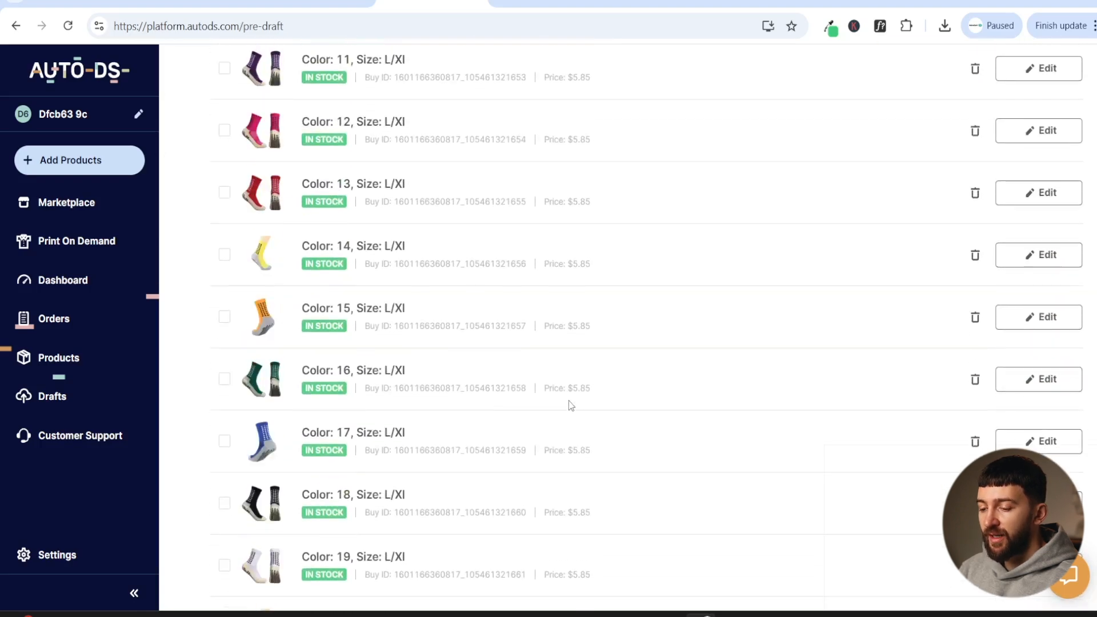
{"action": "scroll", "coordinate": [570, 406], "scroll_direction": "down", "scroll_amount": 15}
{"action": "scroll", "coordinate": [569, 406], "scroll_direction": "up", "scroll_amount": 20}
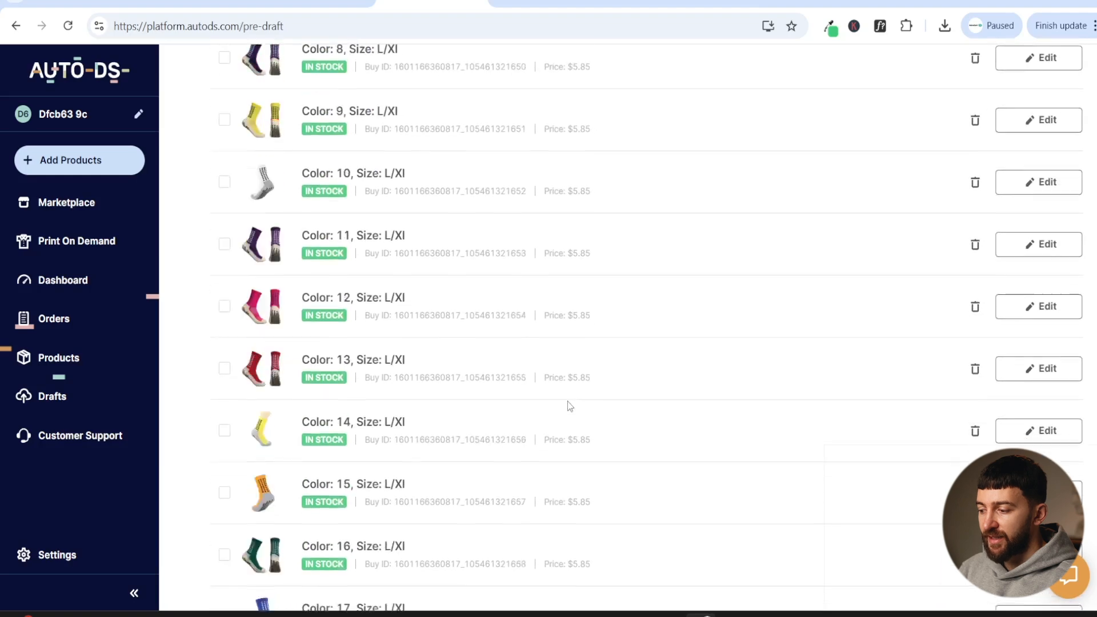
{"action": "scroll", "coordinate": [568, 401], "scroll_direction": "up", "scroll_amount": 20}
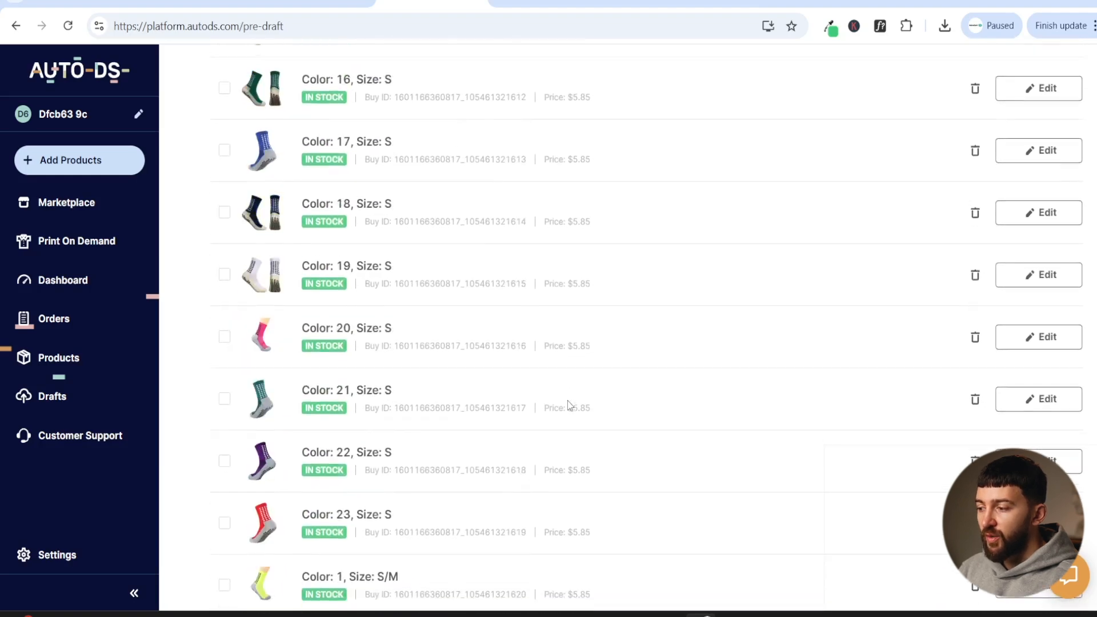
{"action": "scroll", "coordinate": [570, 405], "scroll_direction": "up", "scroll_amount": 20}
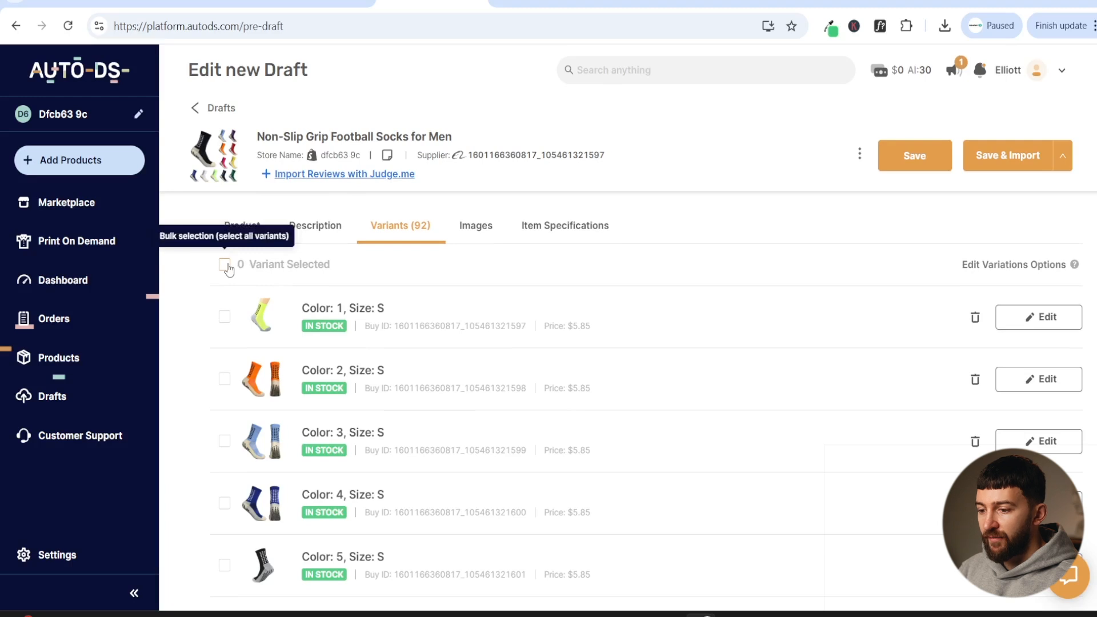
Step: Bulk edit all of the draft's variants, setting their sell price to $9.99
{"action": "left_click", "coordinate": [225, 265]}
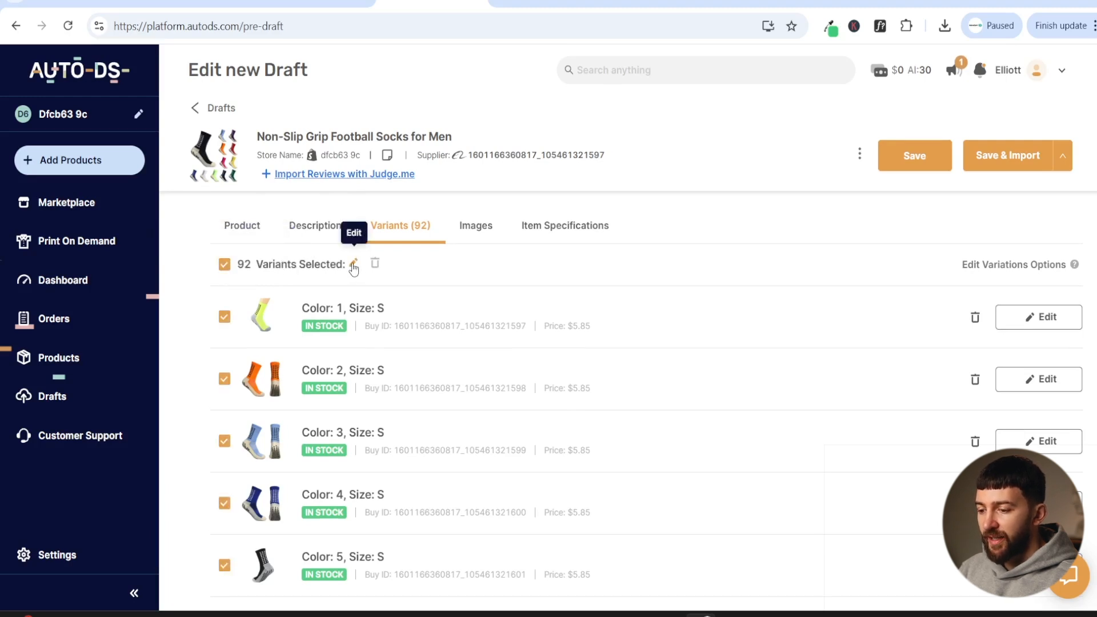
{"action": "left_click", "coordinate": [354, 266]}
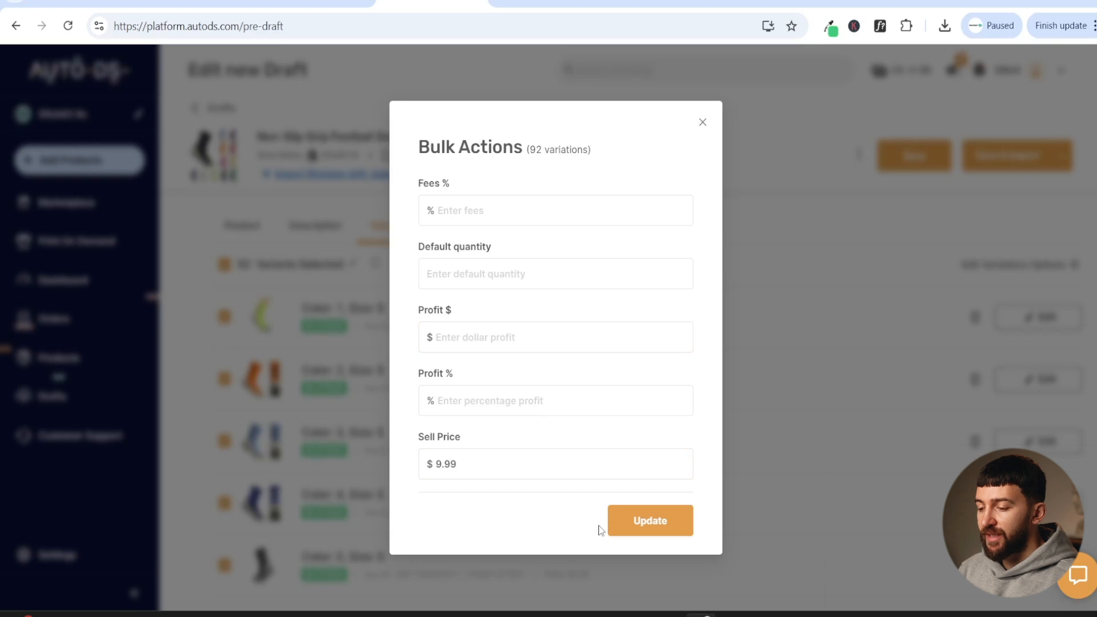
{"action": "left_click", "coordinate": [629, 521]}
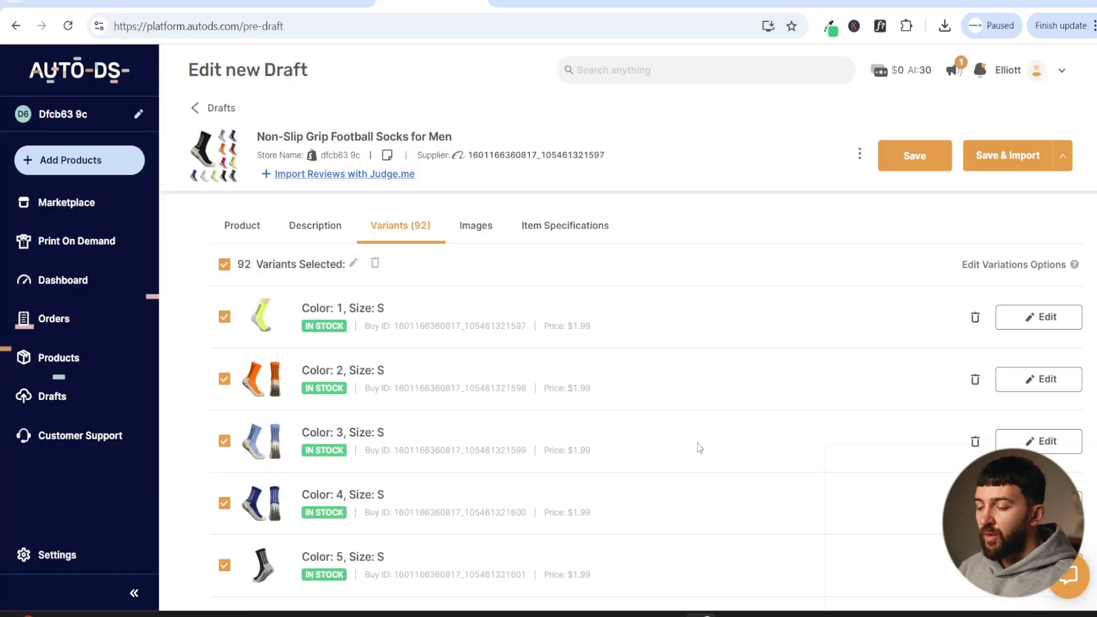
Step: Select all of the draft's product images and look through them down to the last one
{"action": "left_click", "coordinate": [487, 231]}
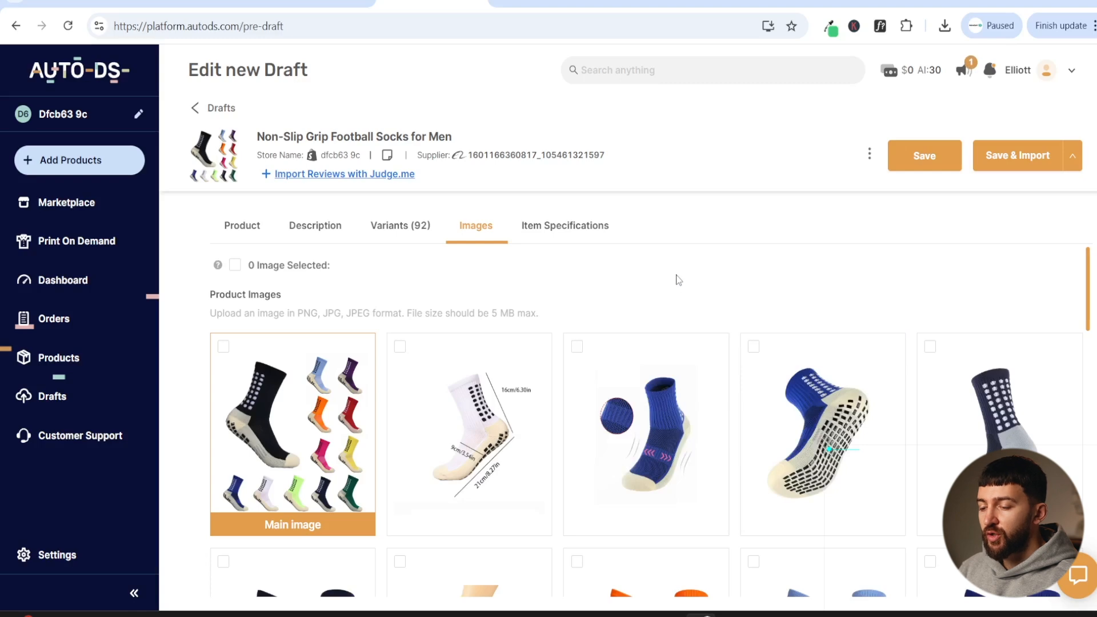
{"action": "left_click", "coordinate": [234, 265]}
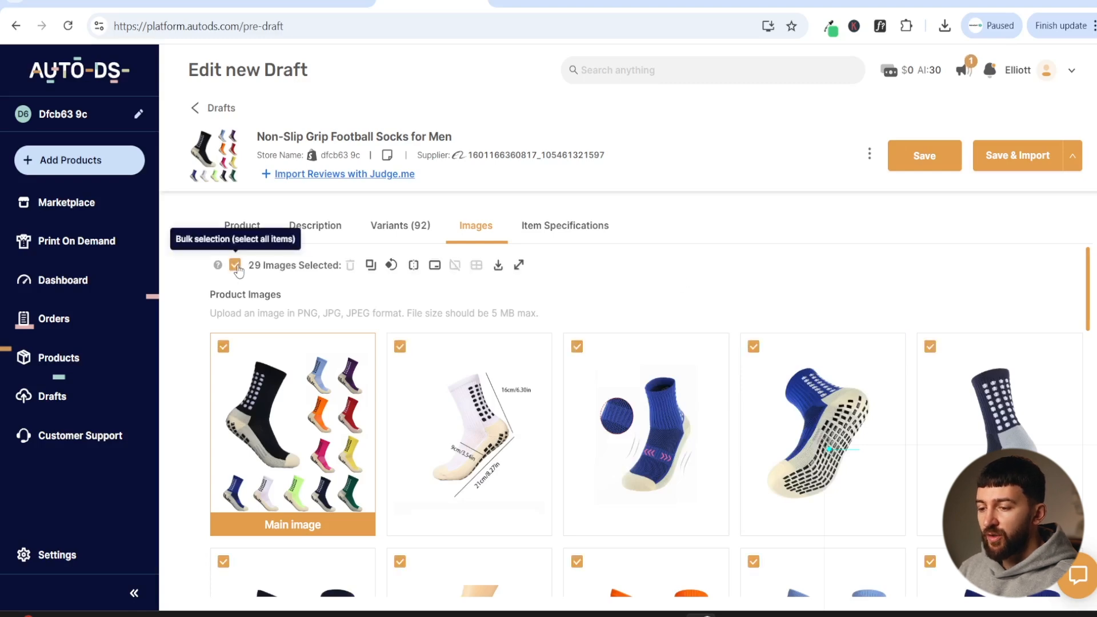
{"action": "scroll", "coordinate": [714, 408], "scroll_direction": "down", "scroll_amount": 10}
{"action": "scroll", "coordinate": [714, 408], "scroll_direction": "down", "scroll_amount": 4}
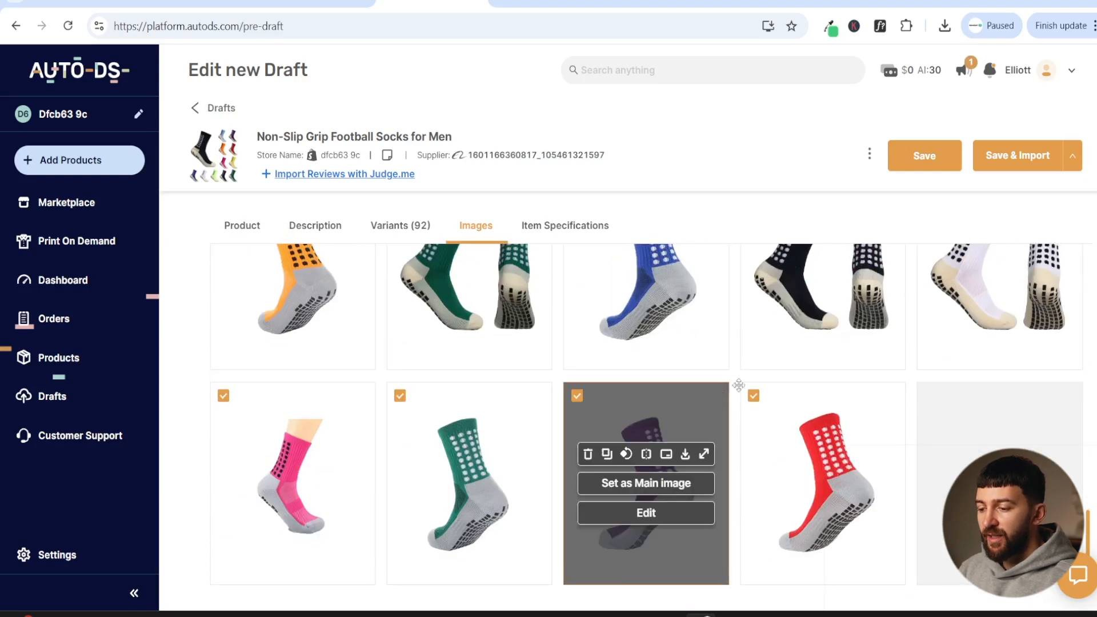
{"action": "scroll", "coordinate": [589, 419], "scroll_direction": "up", "scroll_amount": 3}
{"action": "scroll", "coordinate": [588, 419], "scroll_direction": "up", "scroll_amount": 10}
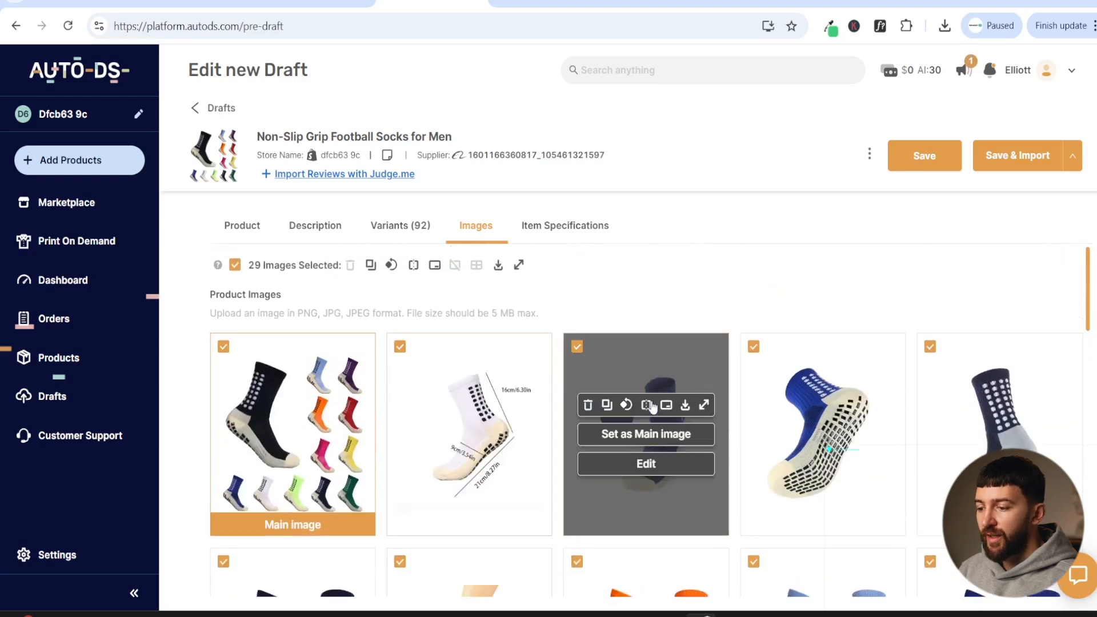
Step: Delete the Place of Origin and Supply Type item specifications and open the Style specification for editing
{"action": "left_click", "coordinate": [577, 229]}
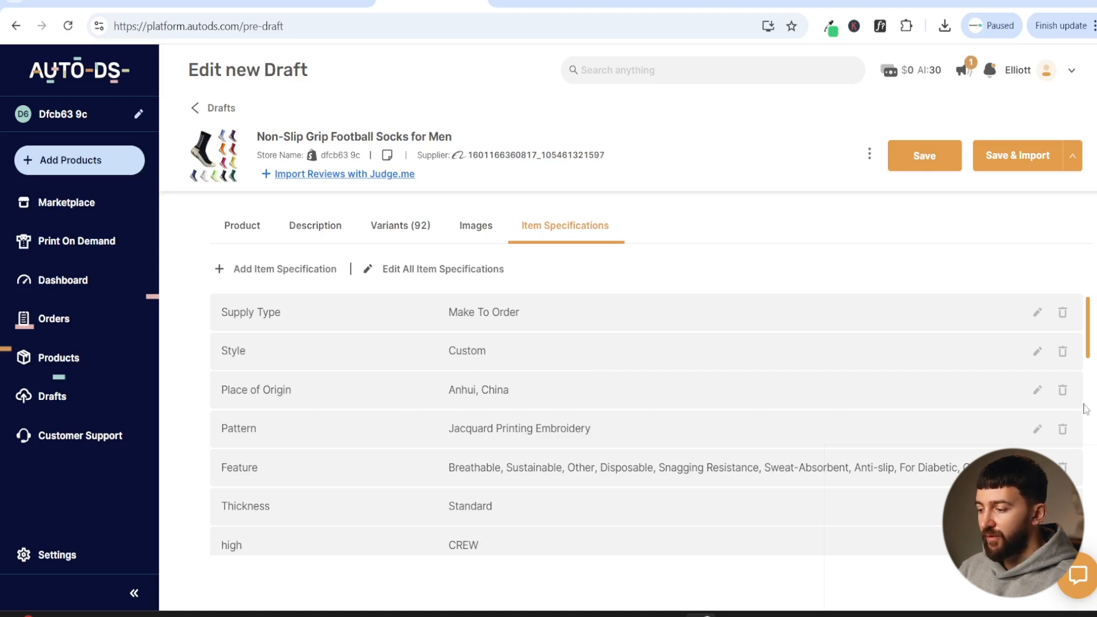
{"action": "left_click", "coordinate": [1065, 391]}
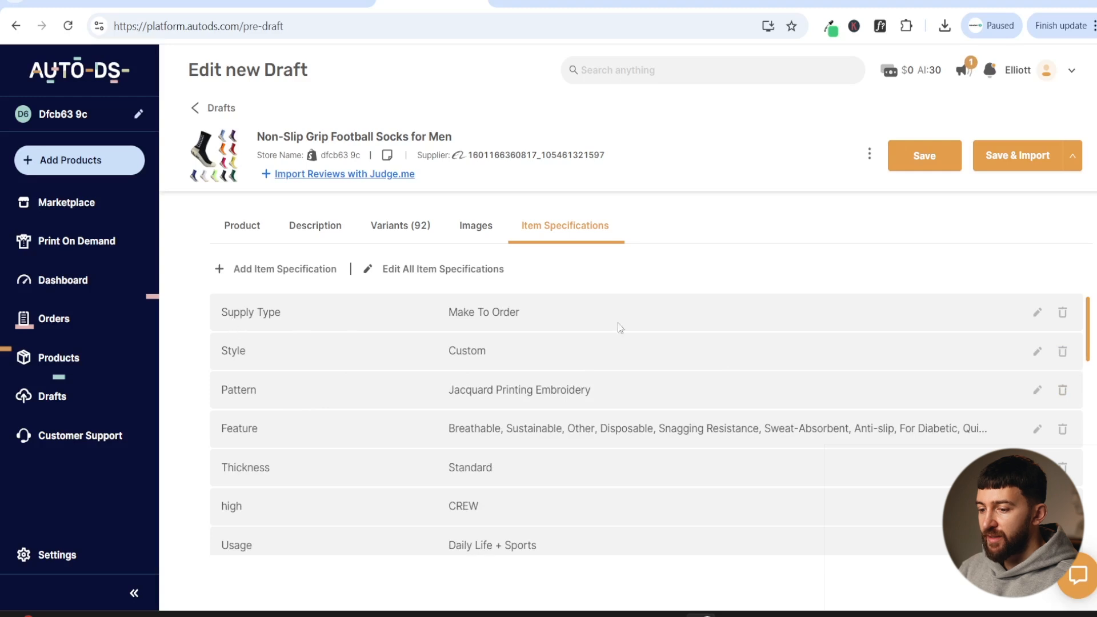
{"action": "left_click", "coordinate": [1062, 312]}
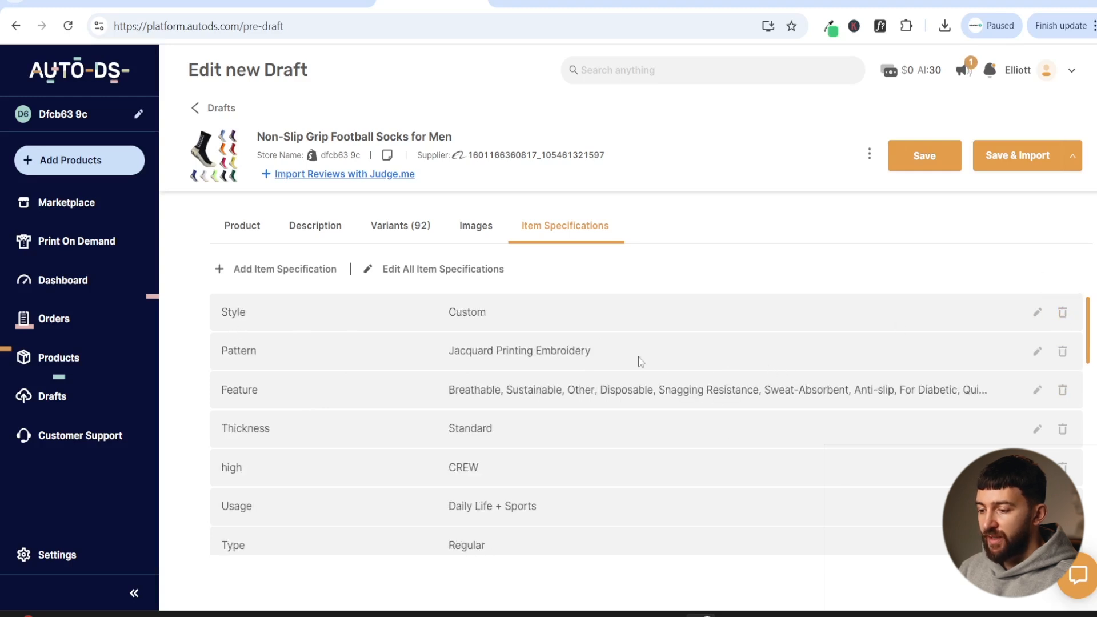
{"action": "scroll", "coordinate": [698, 427], "scroll_direction": "down", "scroll_amount": 4}
{"action": "scroll", "coordinate": [701, 427], "scroll_direction": "up", "scroll_amount": 4}
{"action": "left_click", "coordinate": [1038, 312]}
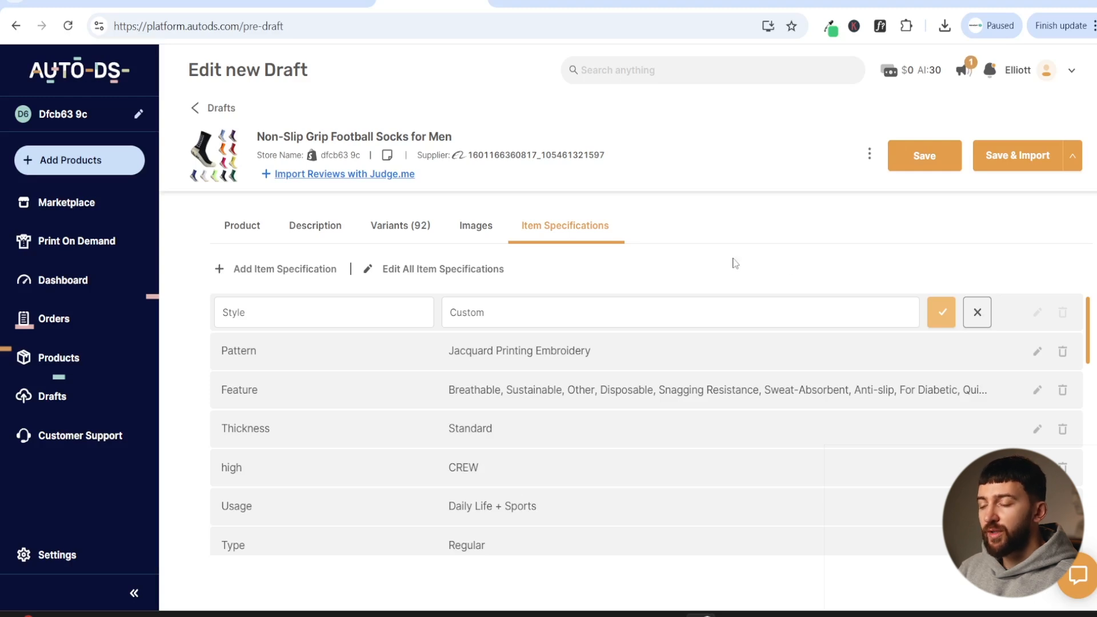
Step: Save the socks draft and import it to the connected store
{"action": "left_click", "coordinate": [1033, 166]}
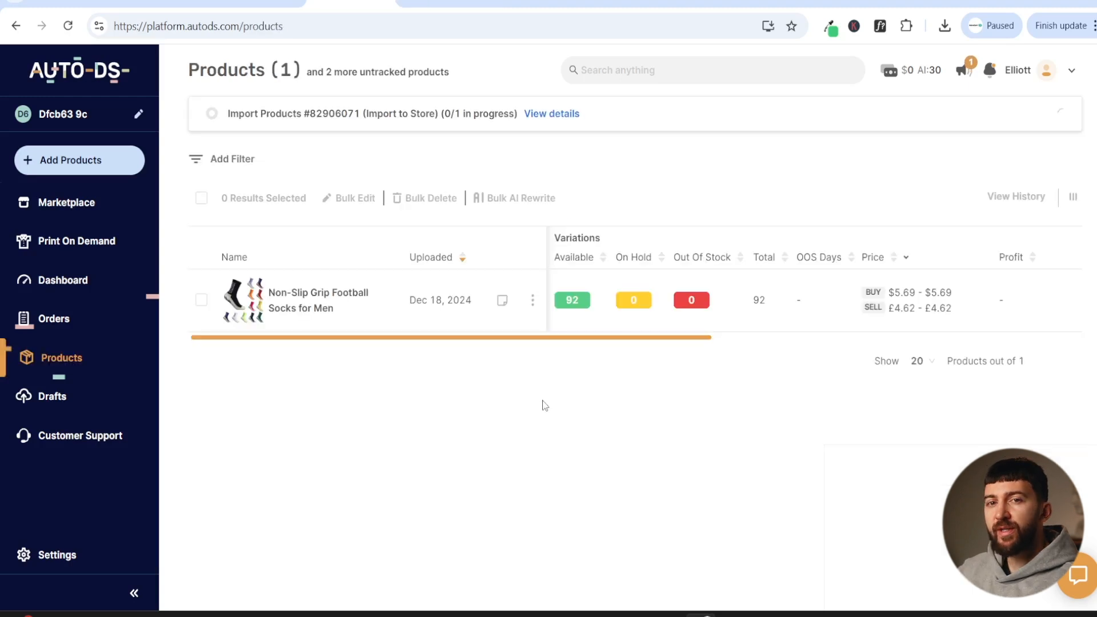
{"action": "left_click_drag", "start_coordinate": [389, 338], "coordinate": [273, 350]}
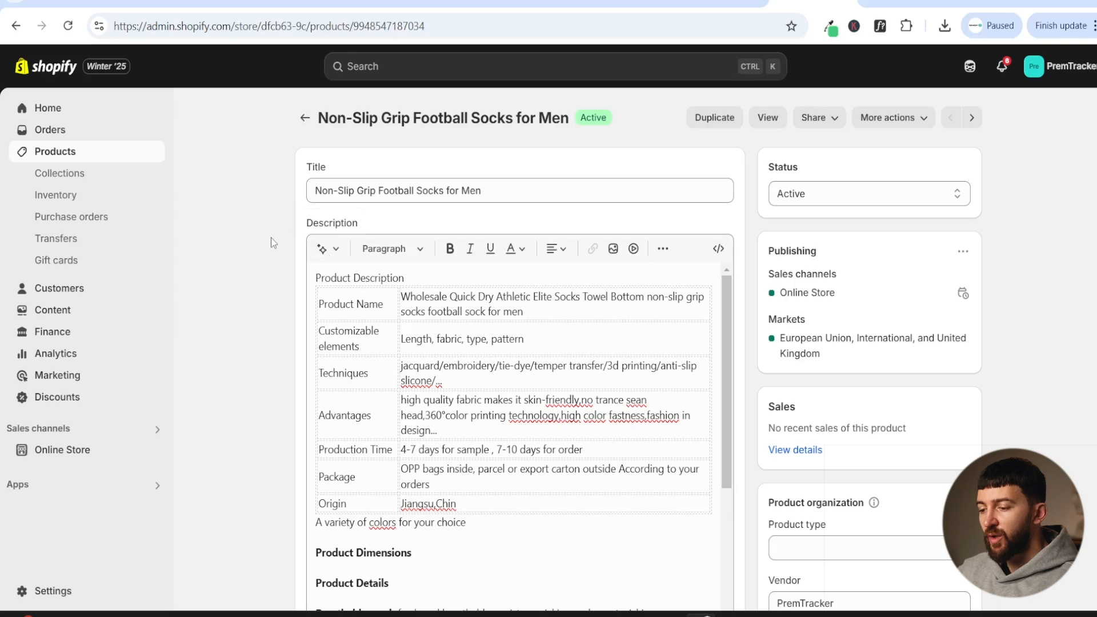
Step: Switch to Shopify and review the imported socks product's description, media and organization details
{"action": "scroll", "coordinate": [271, 237], "scroll_direction": "down", "scroll_amount": 7}
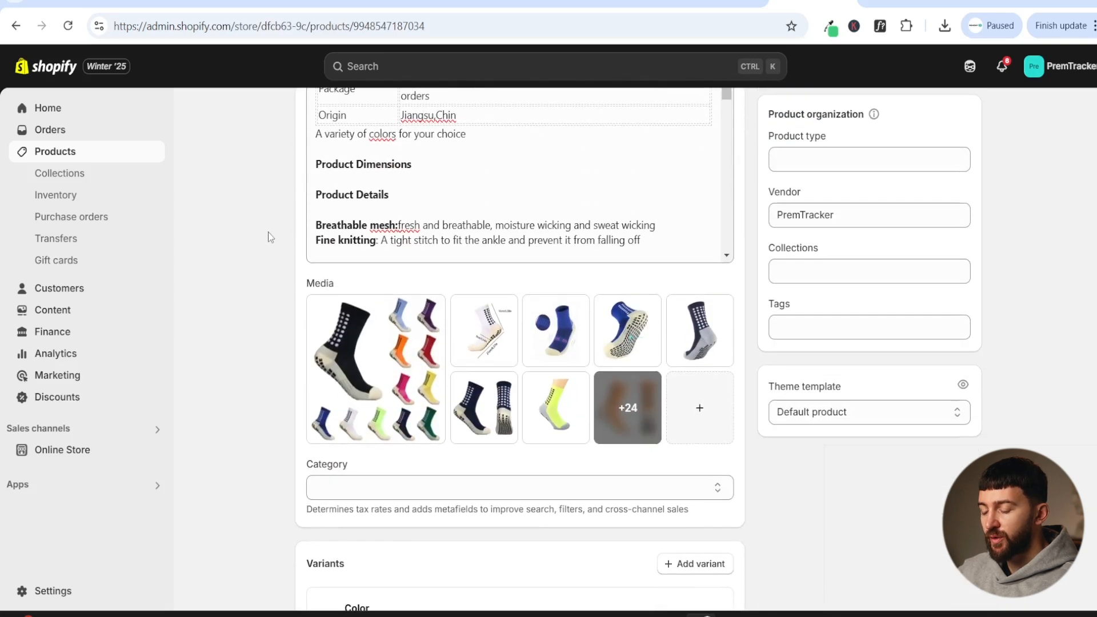
{"action": "scroll", "coordinate": [256, 233], "scroll_direction": "up", "scroll_amount": 7}
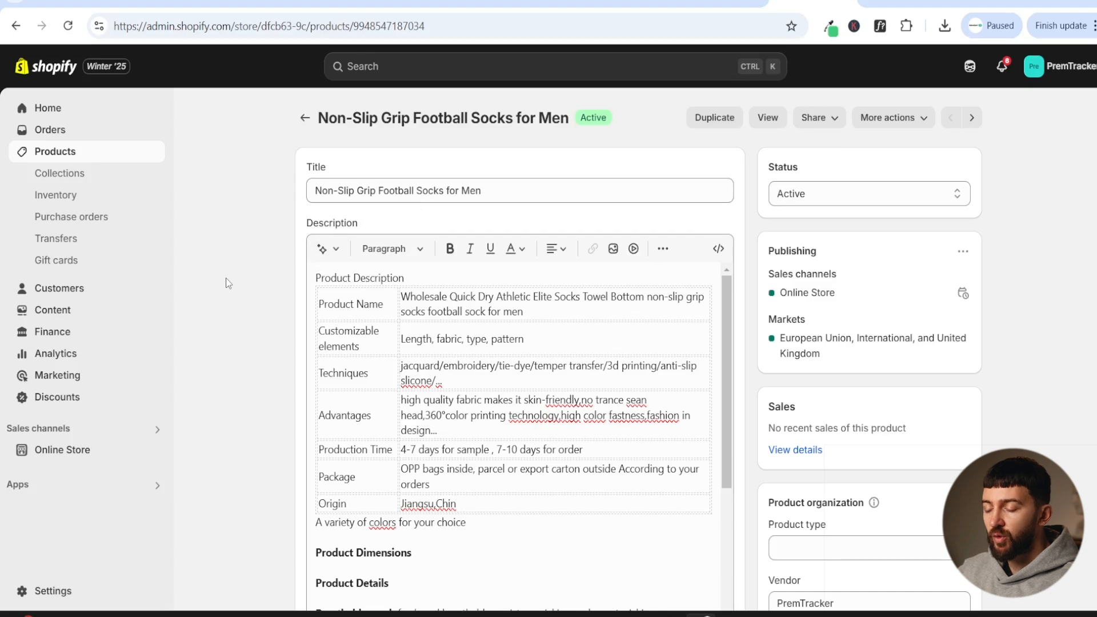
{"action": "scroll", "coordinate": [228, 255], "scroll_direction": "down", "scroll_amount": 10}
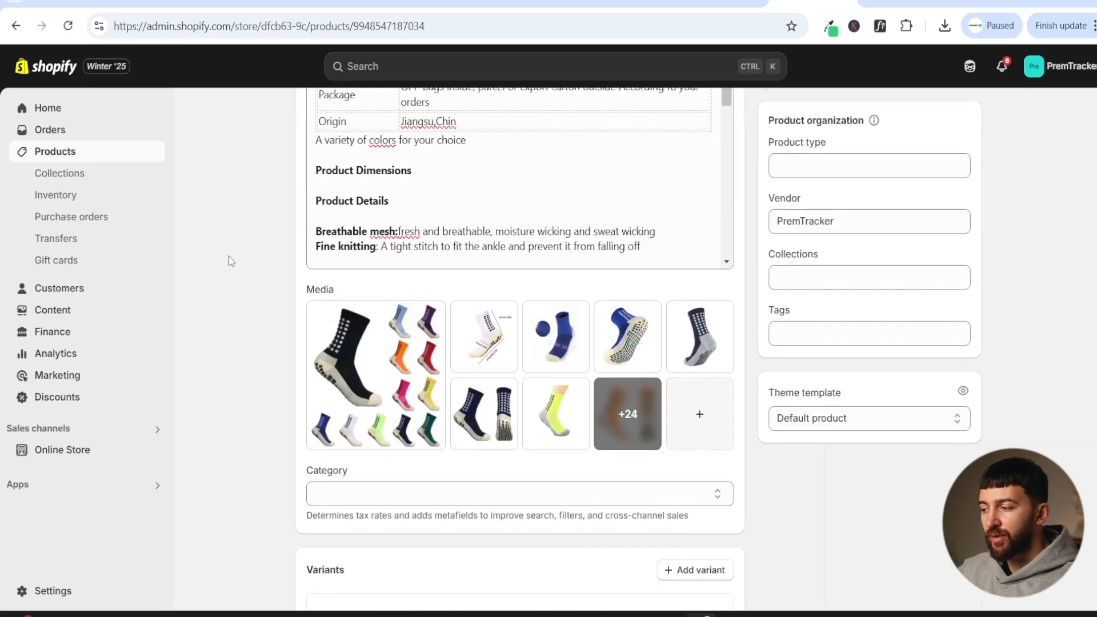
{"action": "scroll", "coordinate": [228, 256], "scroll_direction": "up", "scroll_amount": 8}
{"action": "scroll", "coordinate": [229, 257], "scroll_direction": "up", "scroll_amount": 3}
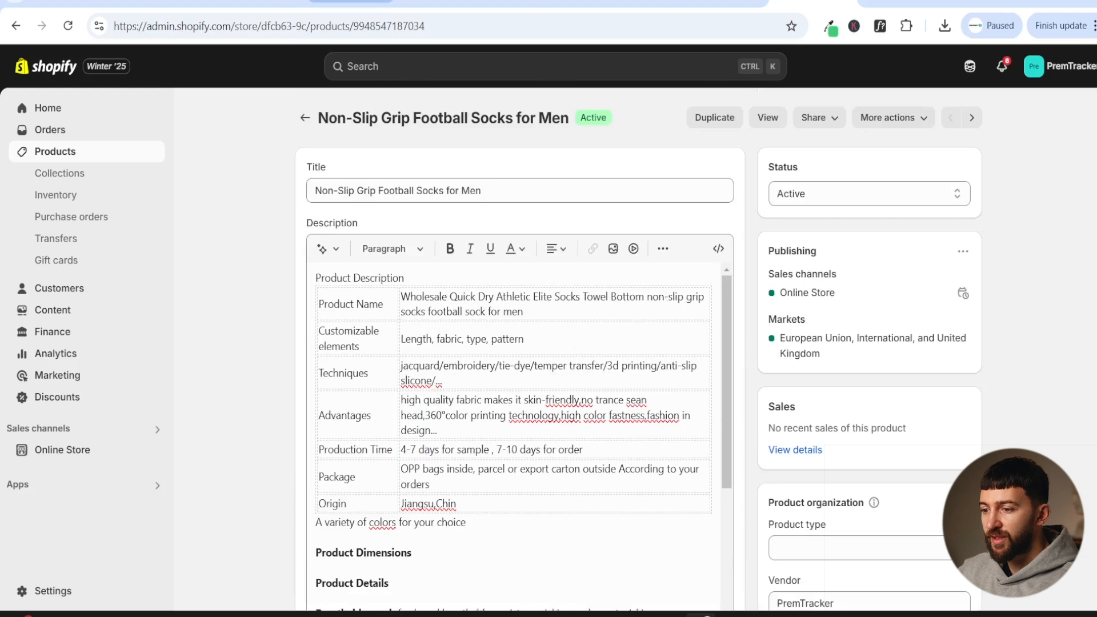
Step: Switch back to AutoDS and open the imported Non-Slip Grip Football Socks for Men product for editing
{"action": "left_click", "coordinate": [351, 2]}
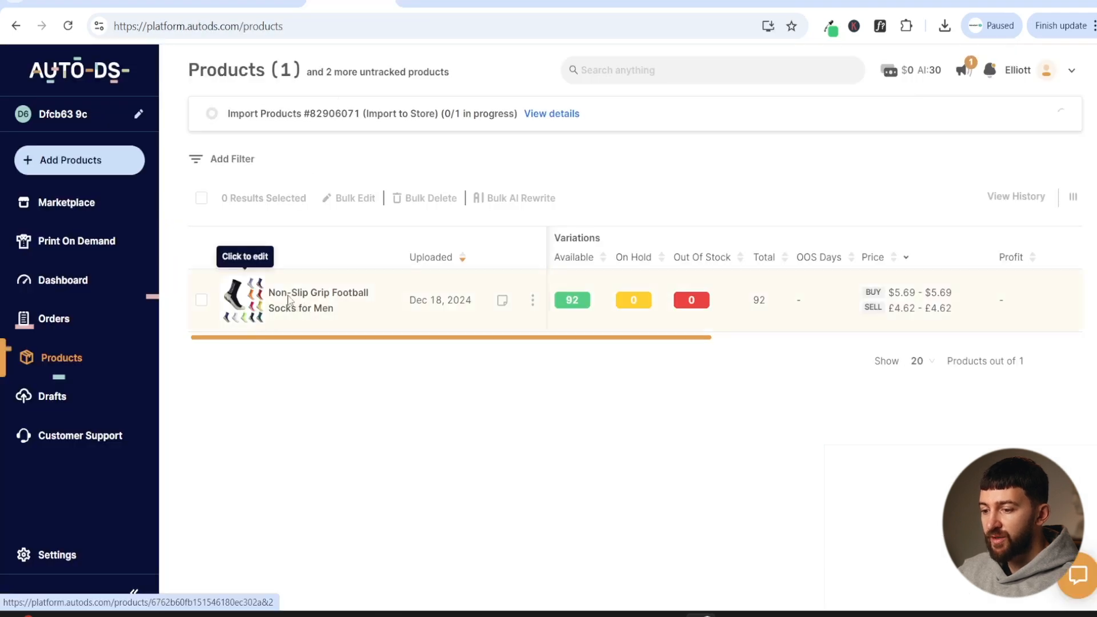
{"action": "left_click", "coordinate": [241, 300]}
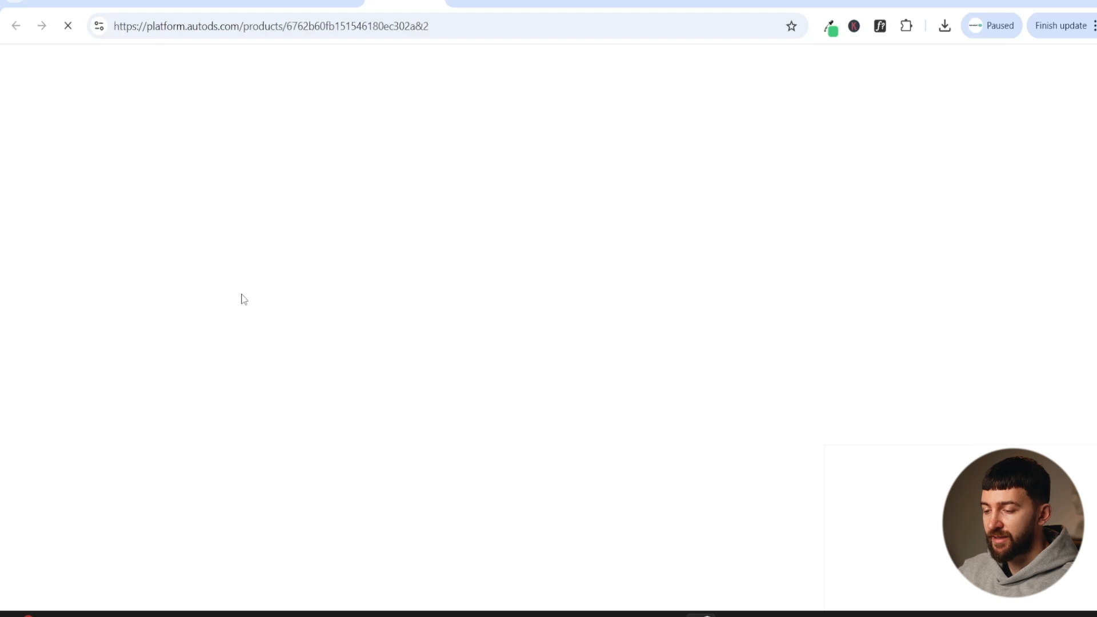
Step: Go to the orders list and review the managed balance and the amounts and payment method offered for loading it
{"action": "left_click", "coordinate": [226, 305]}
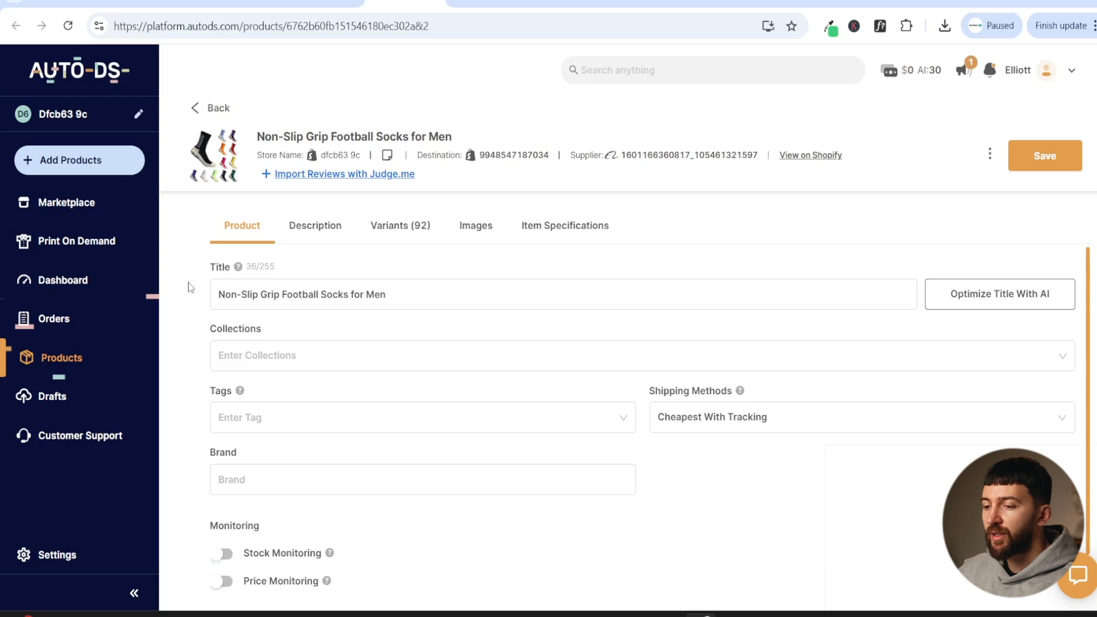
{"action": "left_click", "coordinate": [77, 327]}
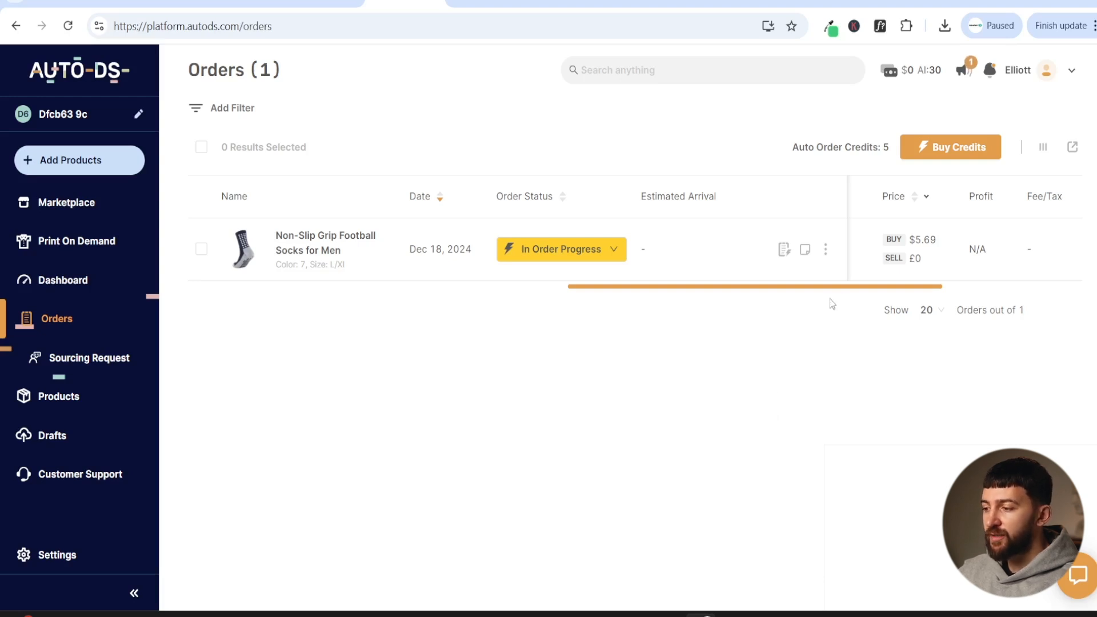
{"action": "left_click", "coordinate": [896, 85]}
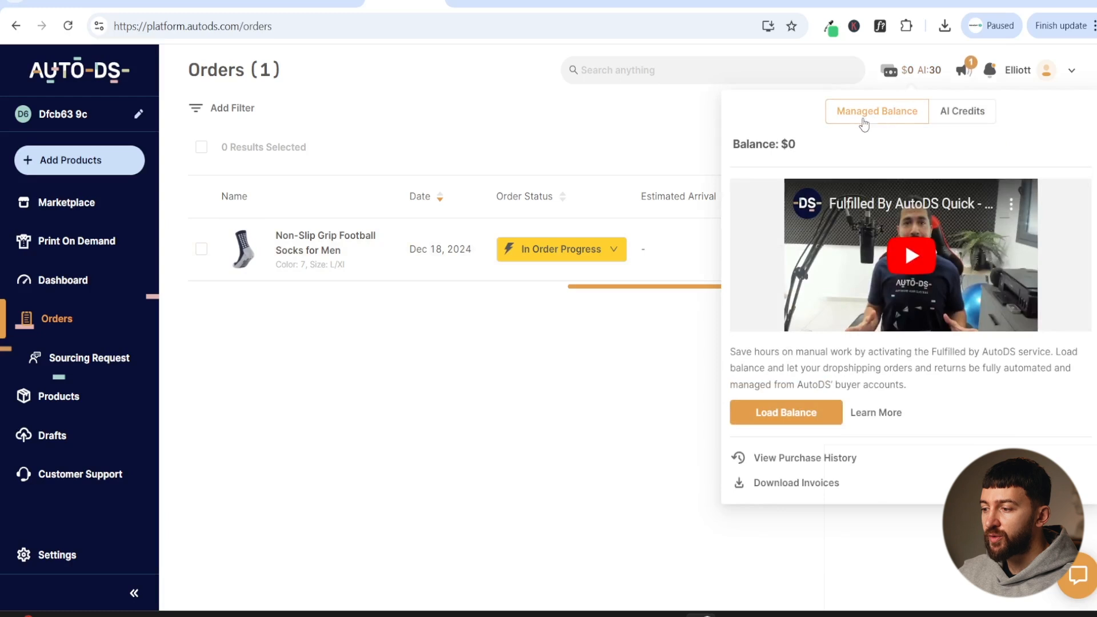
{"action": "left_click", "coordinate": [686, 343]}
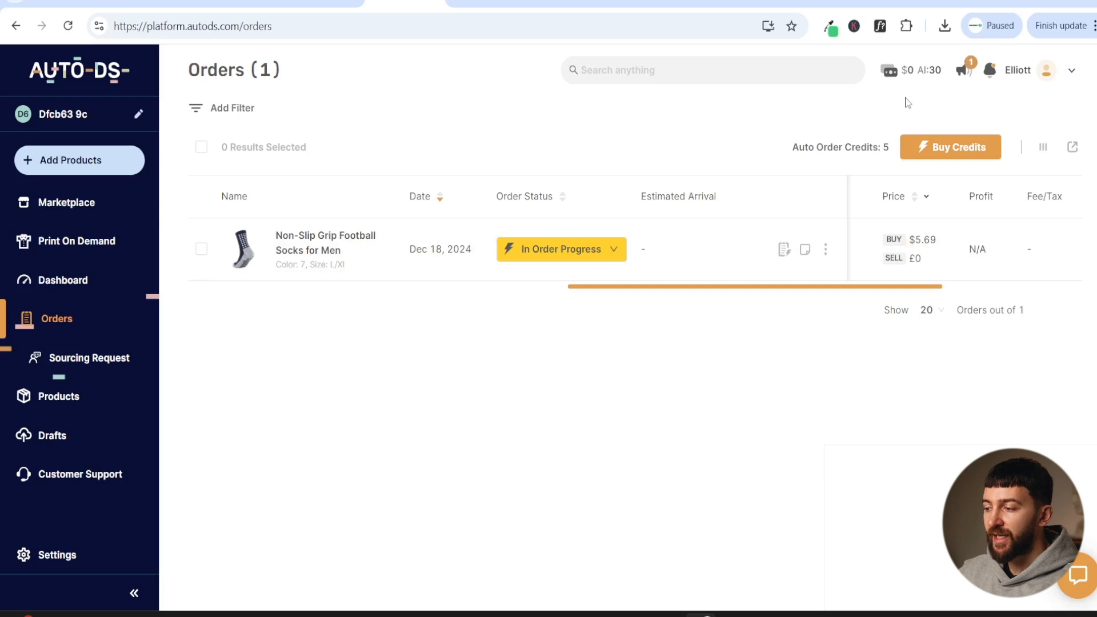
{"action": "left_click", "coordinate": [907, 70]}
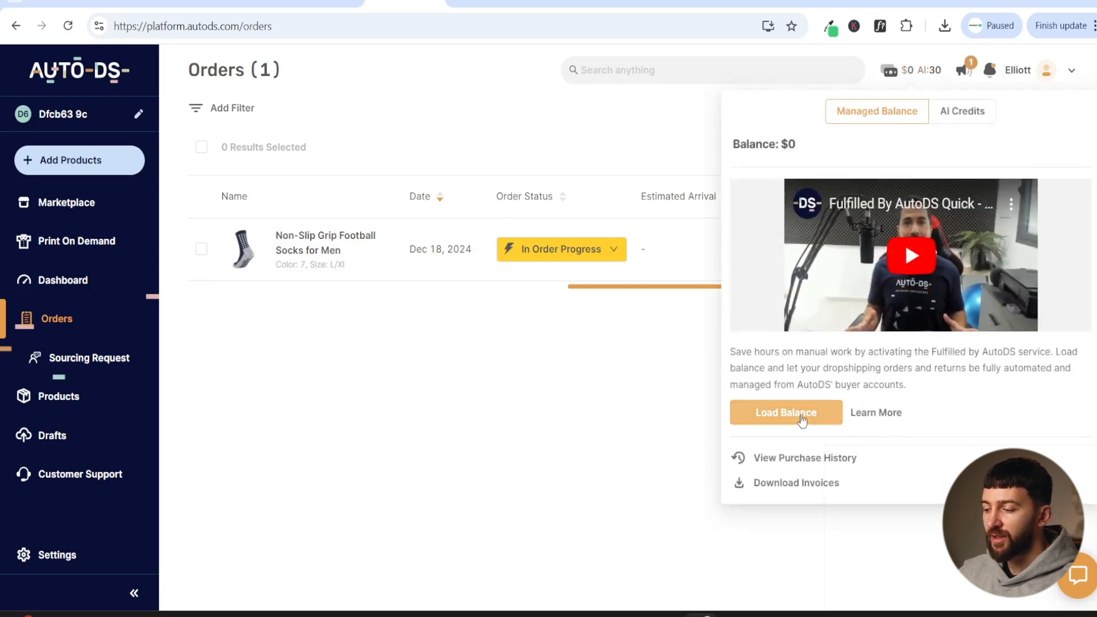
{"action": "left_click", "coordinate": [799, 422]}
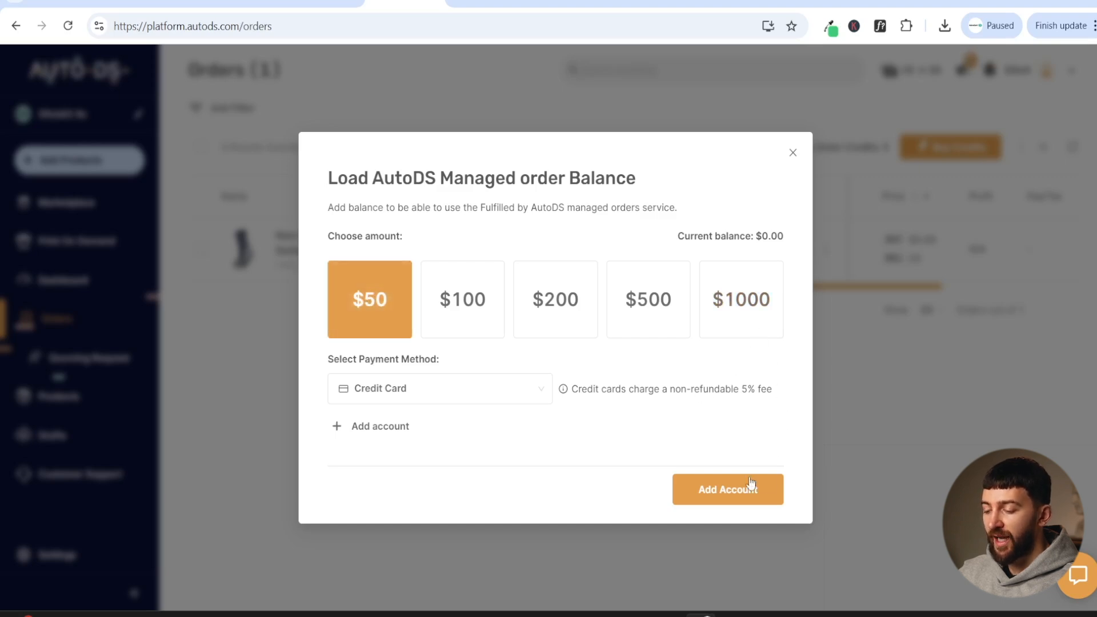
{"action": "left_click", "coordinate": [891, 418]}
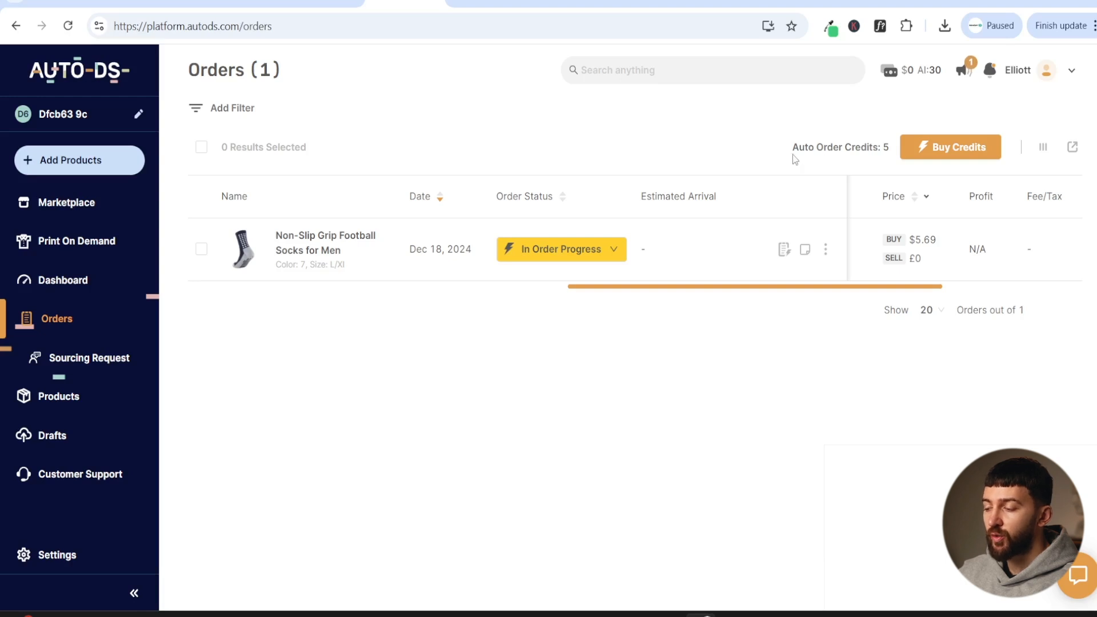
Step: Review the auto order credit packages available for purchase, and check the managed balance details again
{"action": "left_click", "coordinate": [946, 154]}
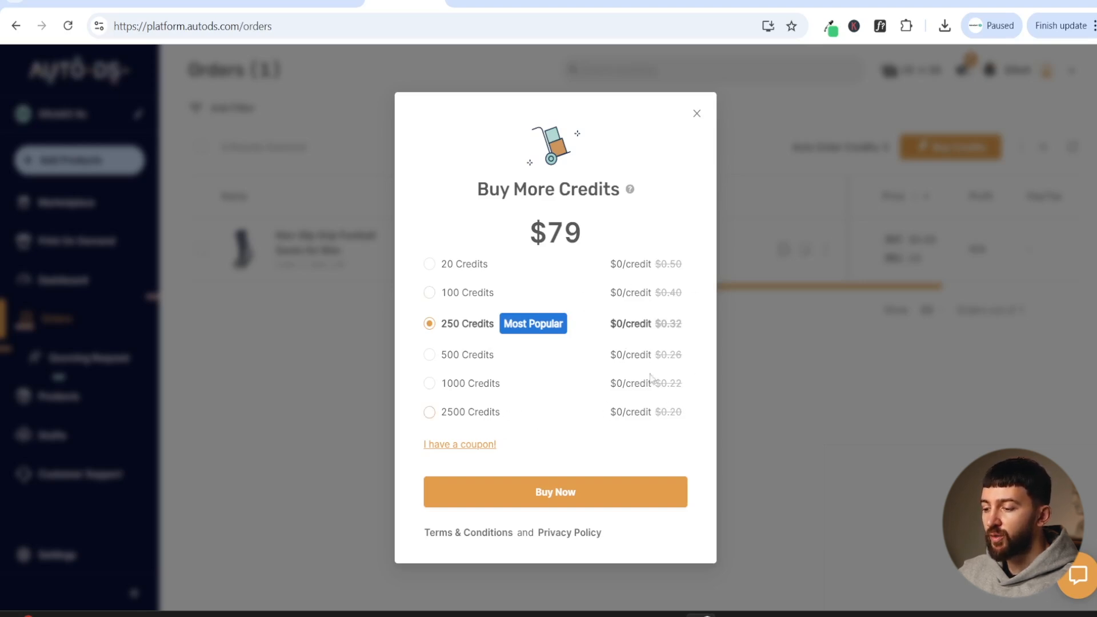
{"action": "left_click", "coordinate": [700, 123]}
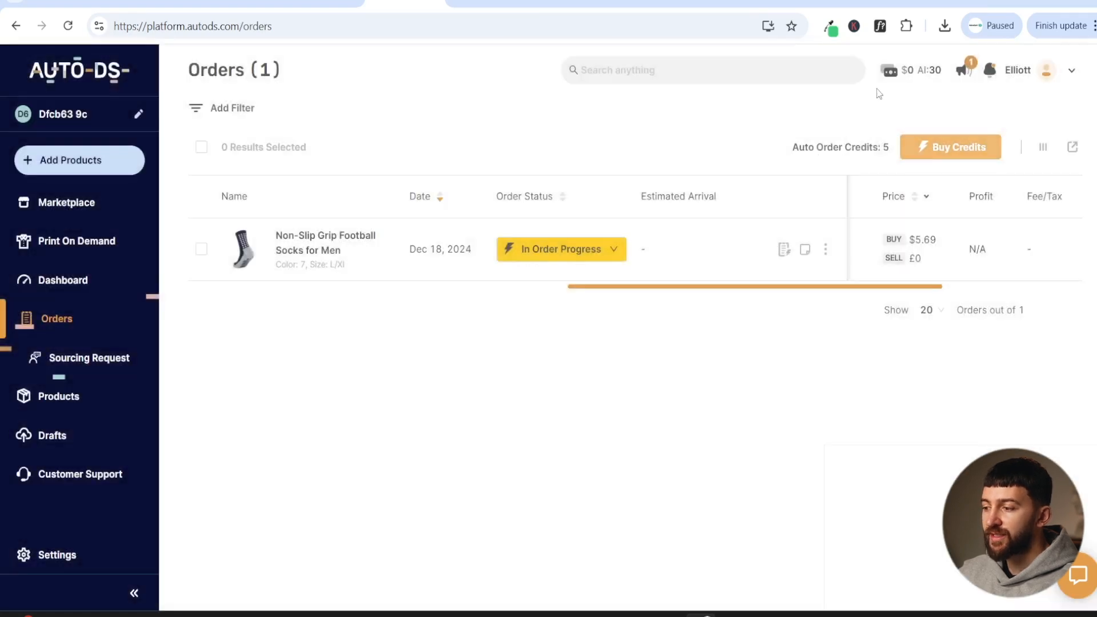
{"action": "left_click", "coordinate": [902, 70]}
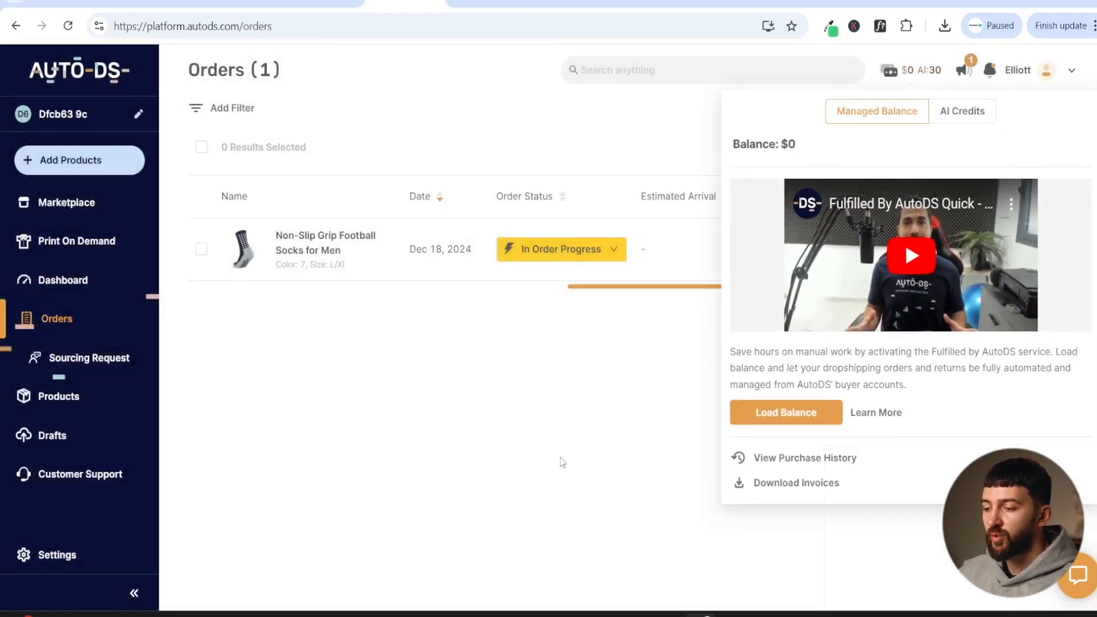
{"action": "left_click", "coordinate": [562, 461]}
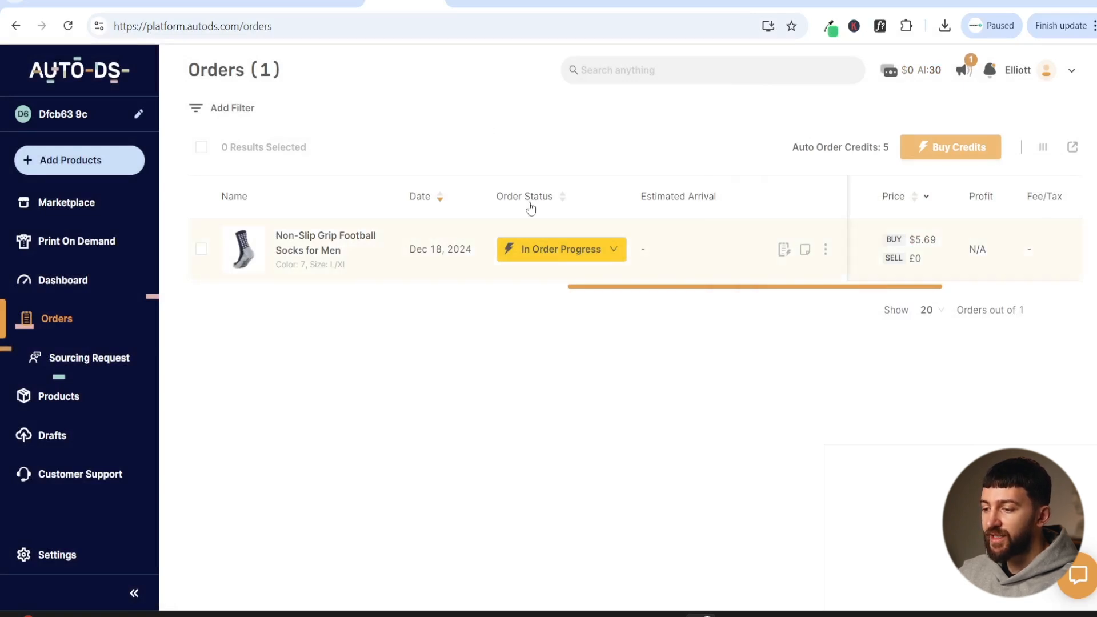
Step: Examine the status options available for the Non-Slip Grip Football Socks for Men order without changing its status
{"action": "left_click", "coordinate": [574, 261]}
{"action": "left_click", "coordinate": [841, 156]}
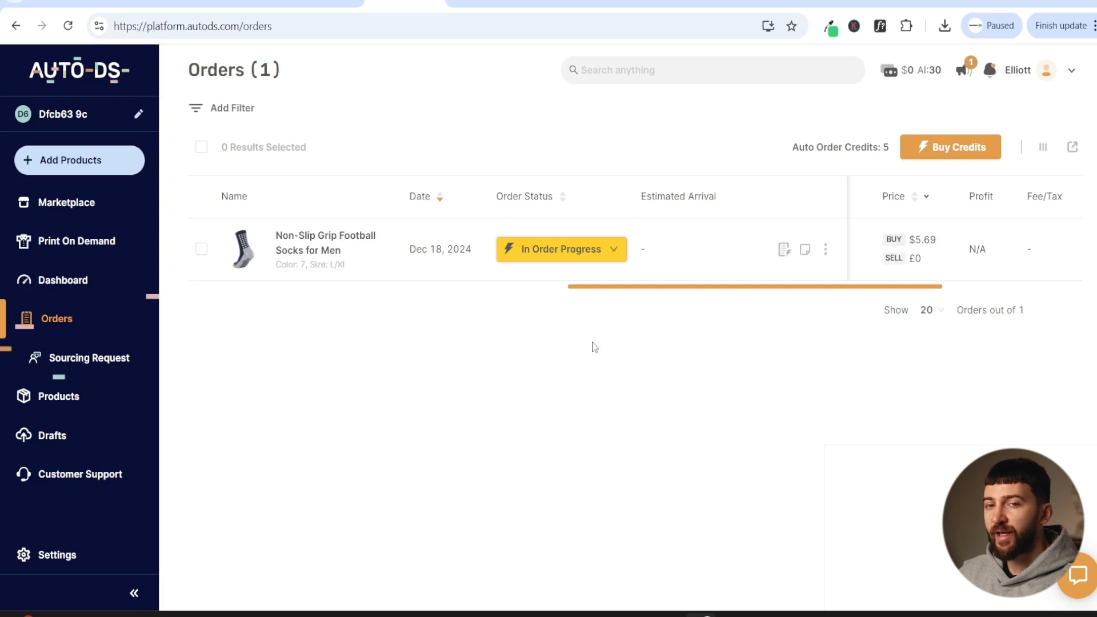
{"action": "left_click", "coordinate": [561, 256]}
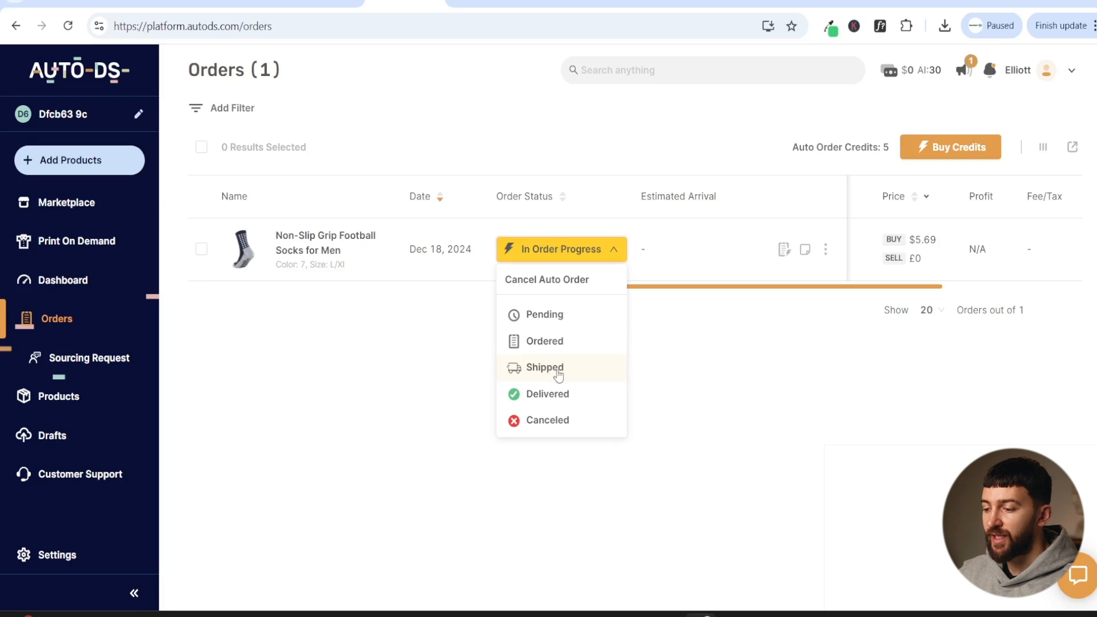
{"action": "left_click", "coordinate": [685, 410]}
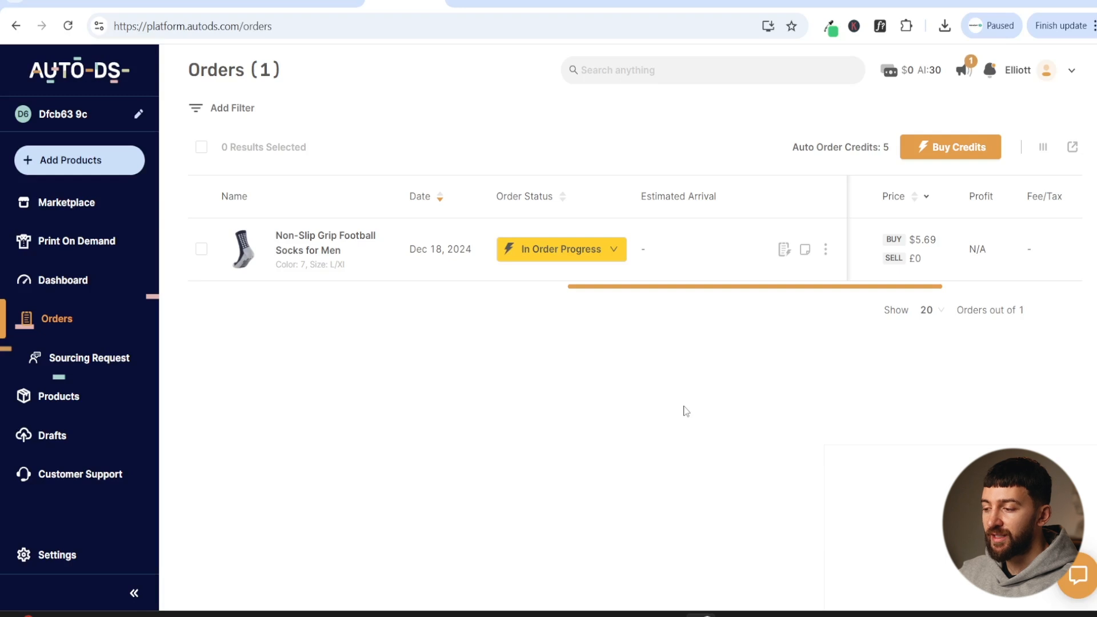
{"action": "left_click", "coordinate": [911, 69]}
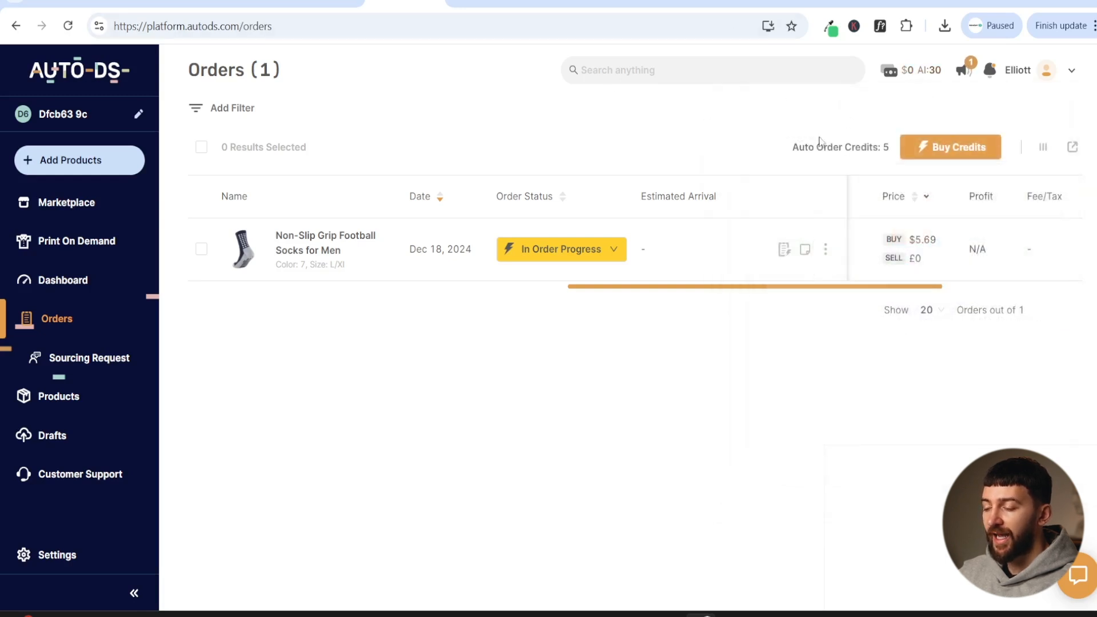